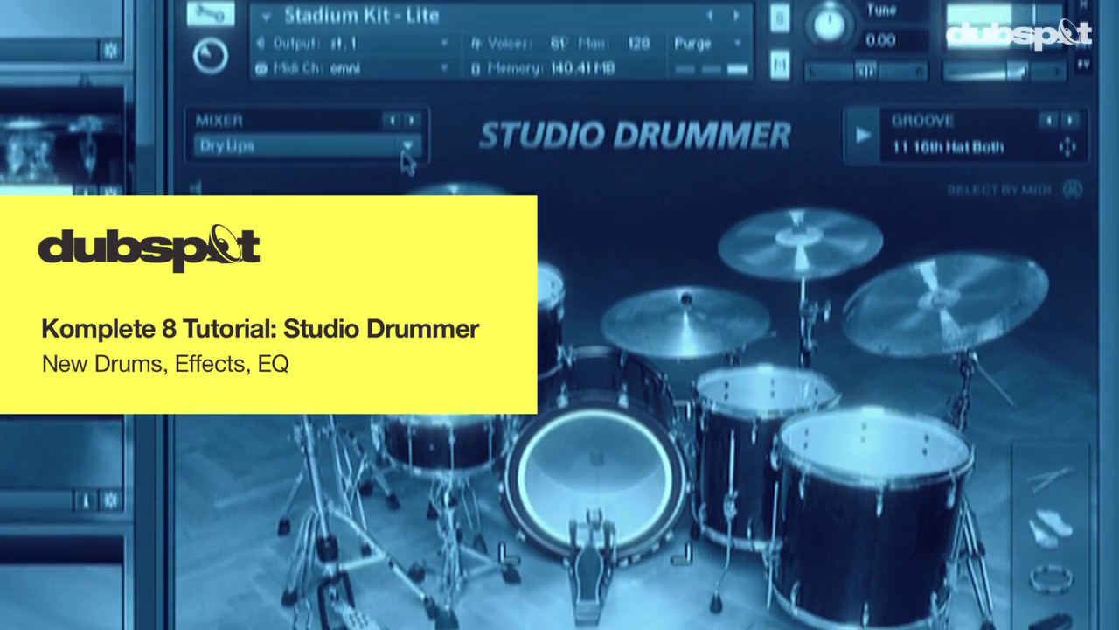
# Load the Dirty Pressure mixer preset for the Studio Drummer kit.
pyautogui.click(404, 148)
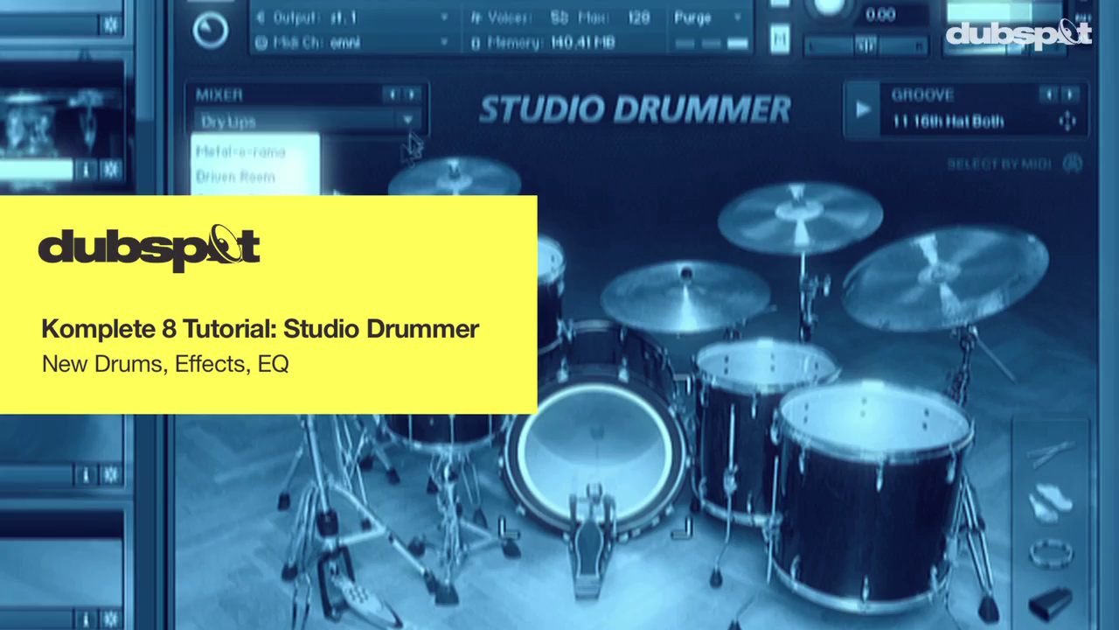
pyautogui.click(249, 316)
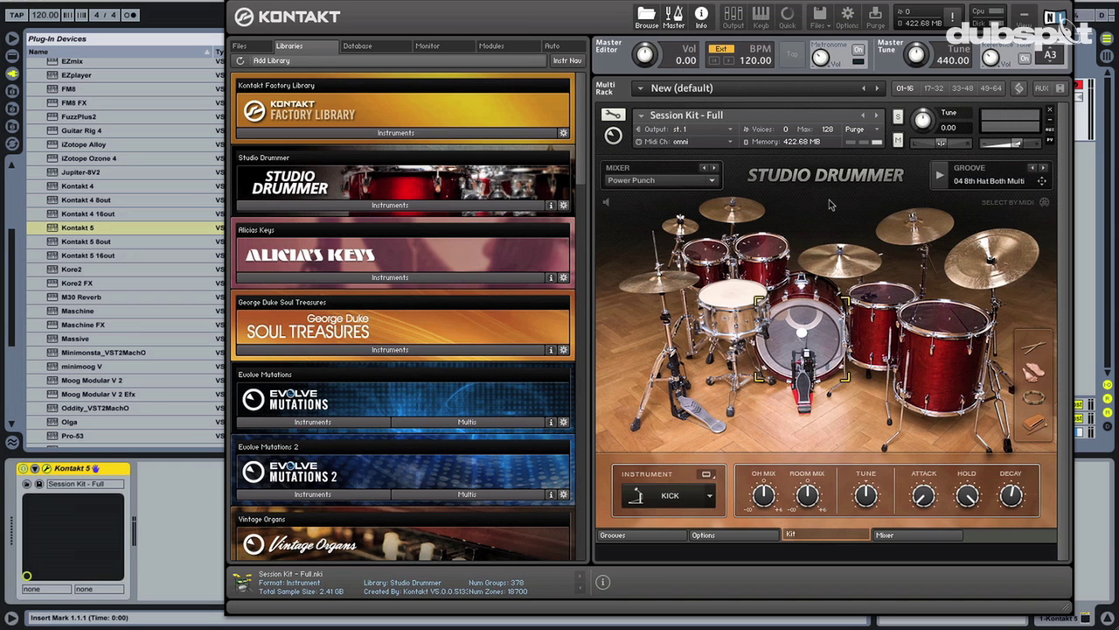
# Expand Studio Drummer's Instruments list to reveal the Garage, Session and Stadium kits.
pyautogui.click(468, 209)
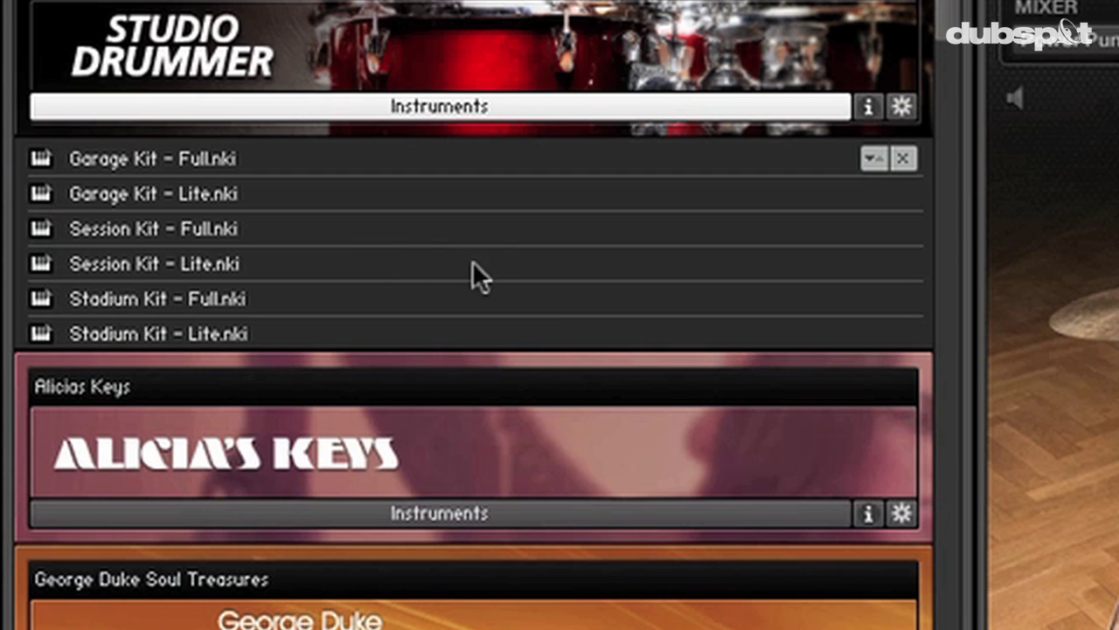
# Collapse the Studio Drummer .nki kit list back to the library banners.
pyautogui.click(456, 108)
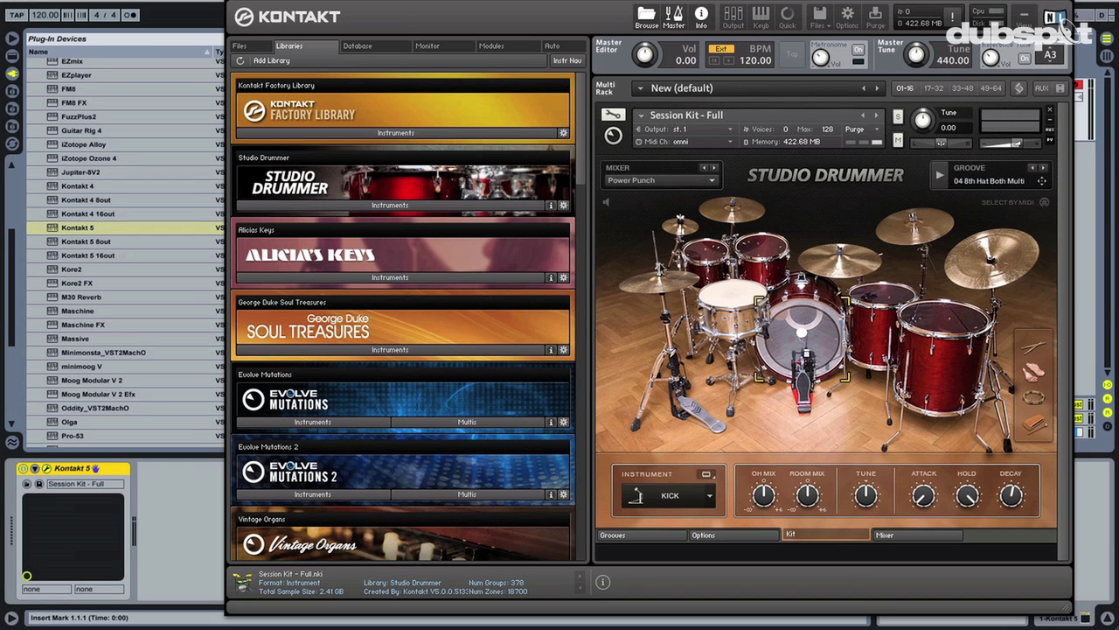
pyautogui.click(663, 537)
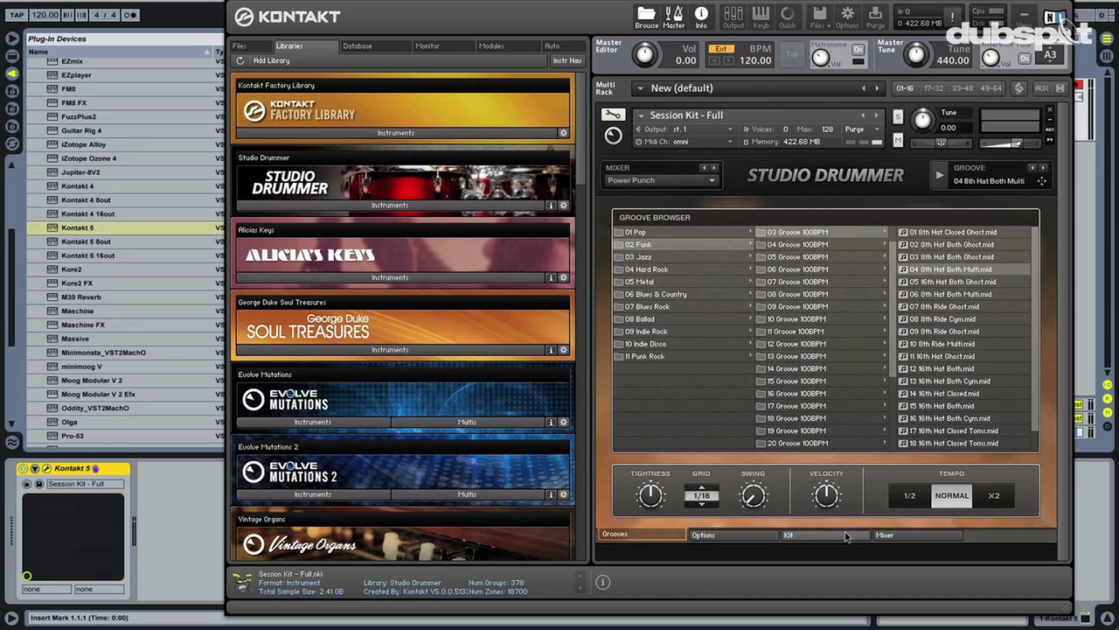
pyautogui.click(847, 536)
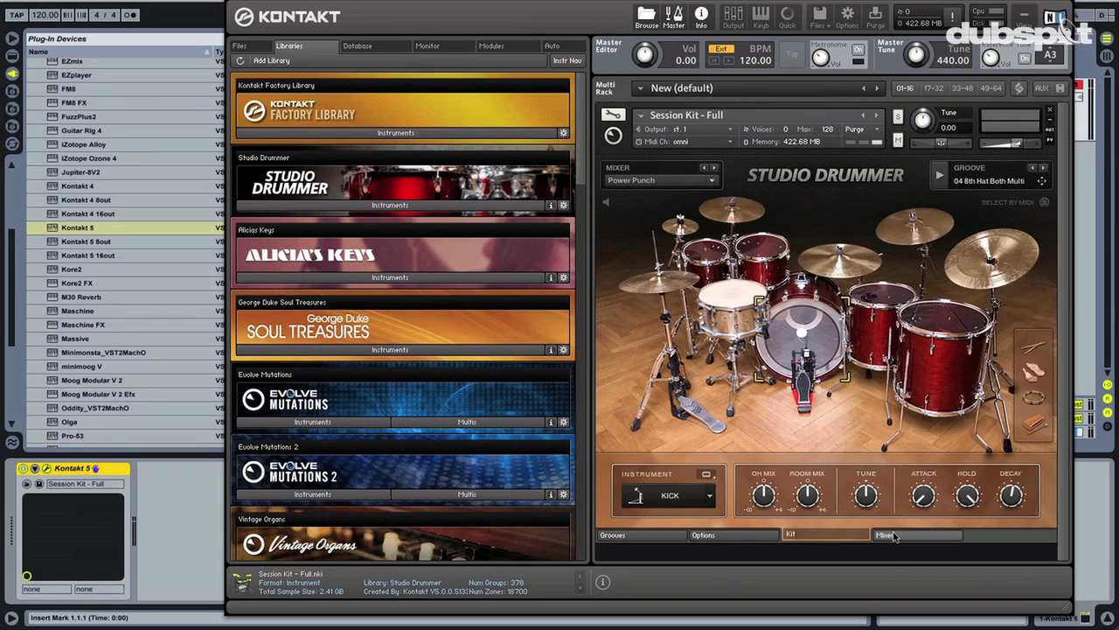
# Open the Studio Drummer mixer and browse the Snare, Hihat, Tom 1 and Kick channels.
pyautogui.click(900, 538)
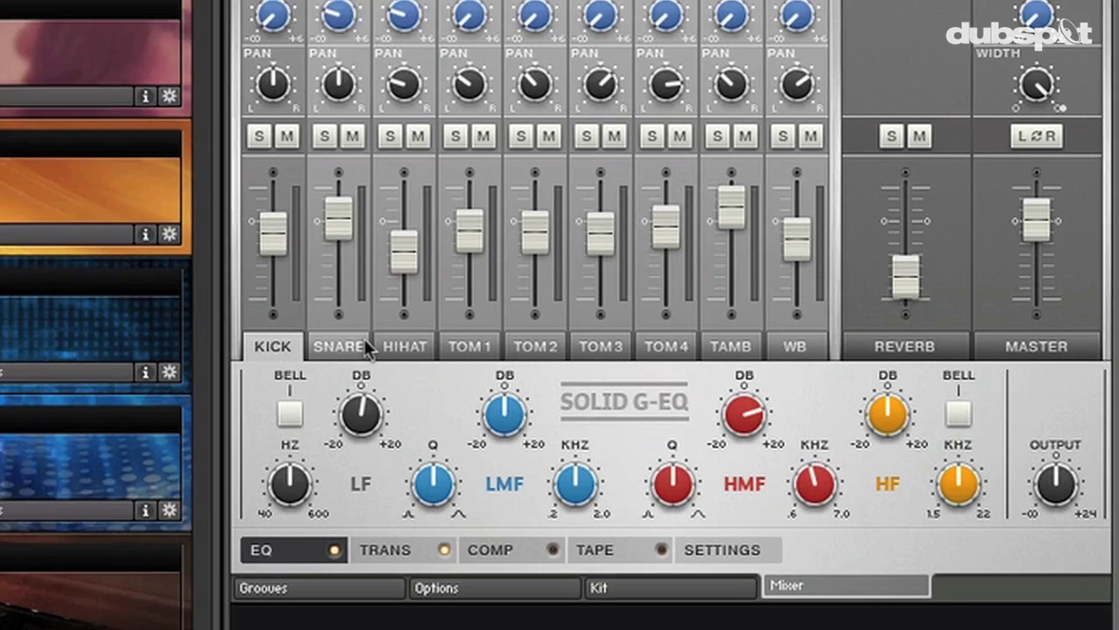
pyautogui.click(568, 392)
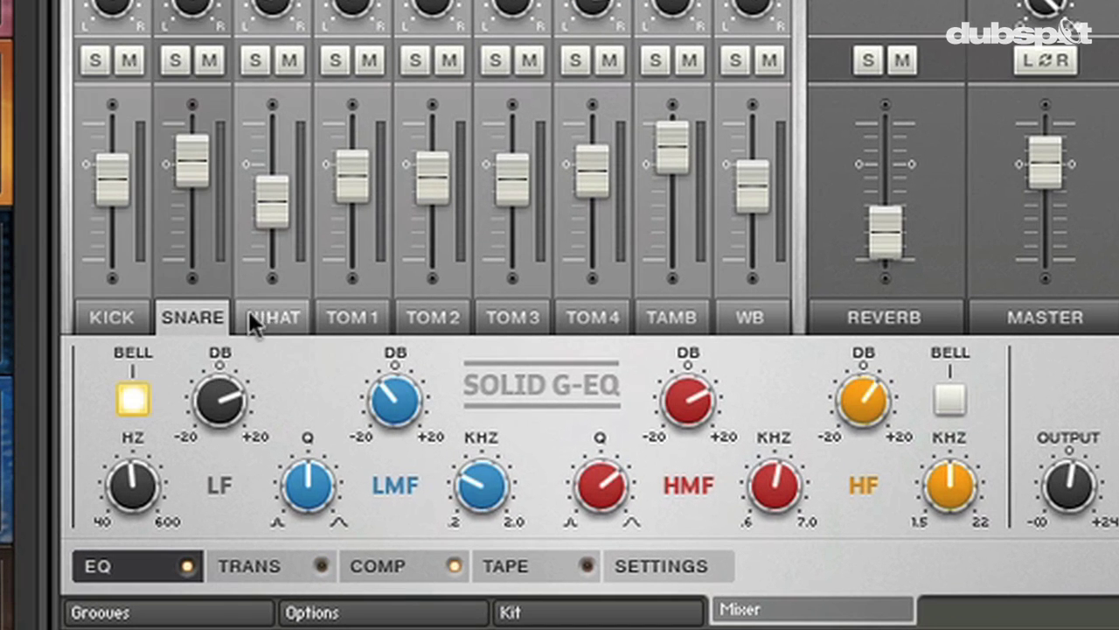
pyautogui.click(610, 391)
pyautogui.click(653, 391)
pyautogui.click(127, 318)
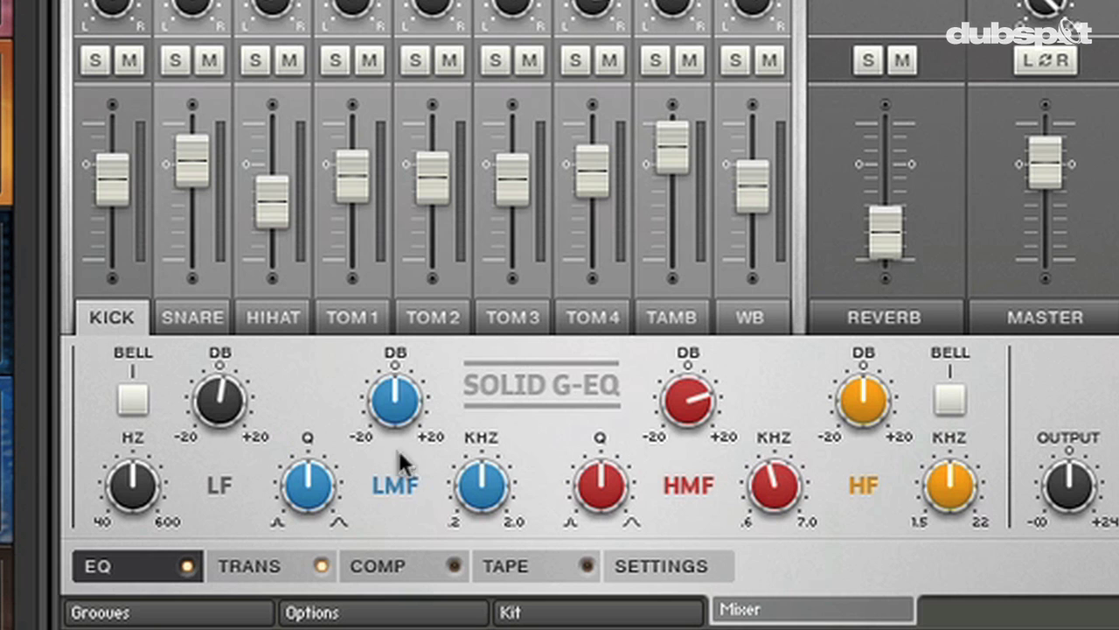
# Step through the kick's TRANS, COMP and TAPE settings, ending back on its EQ.
pyautogui.click(286, 567)
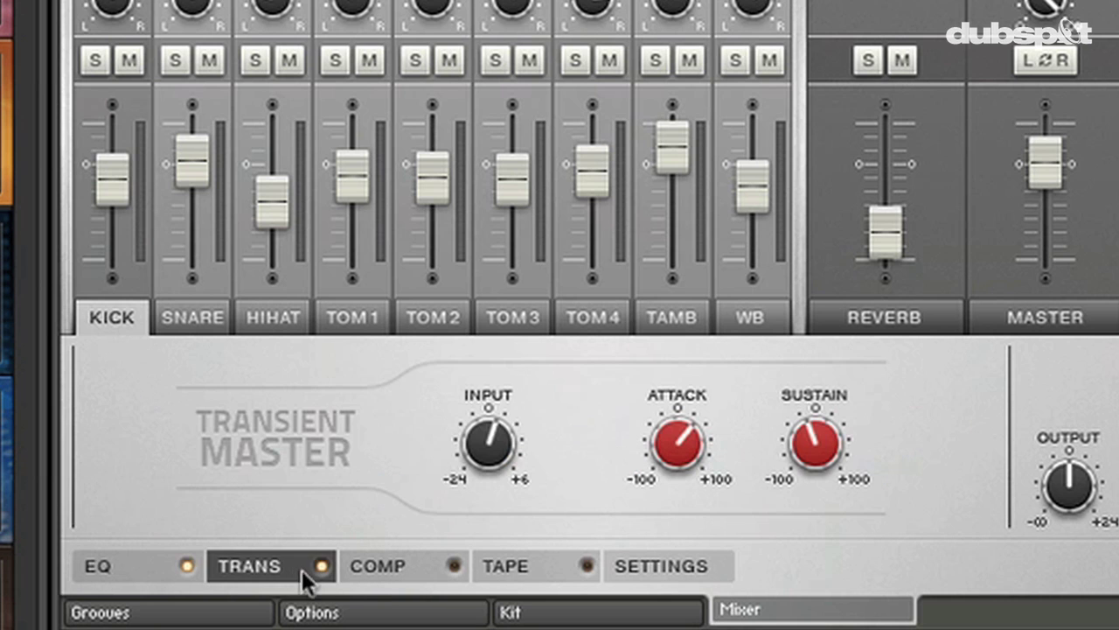
pyautogui.click(362, 573)
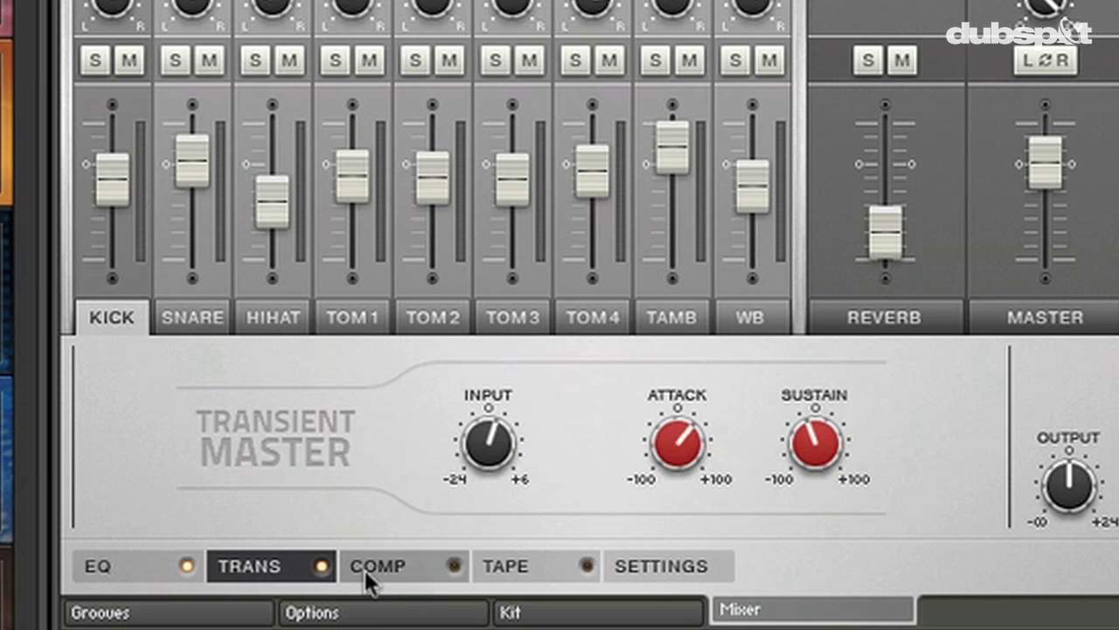
pyautogui.click(530, 571)
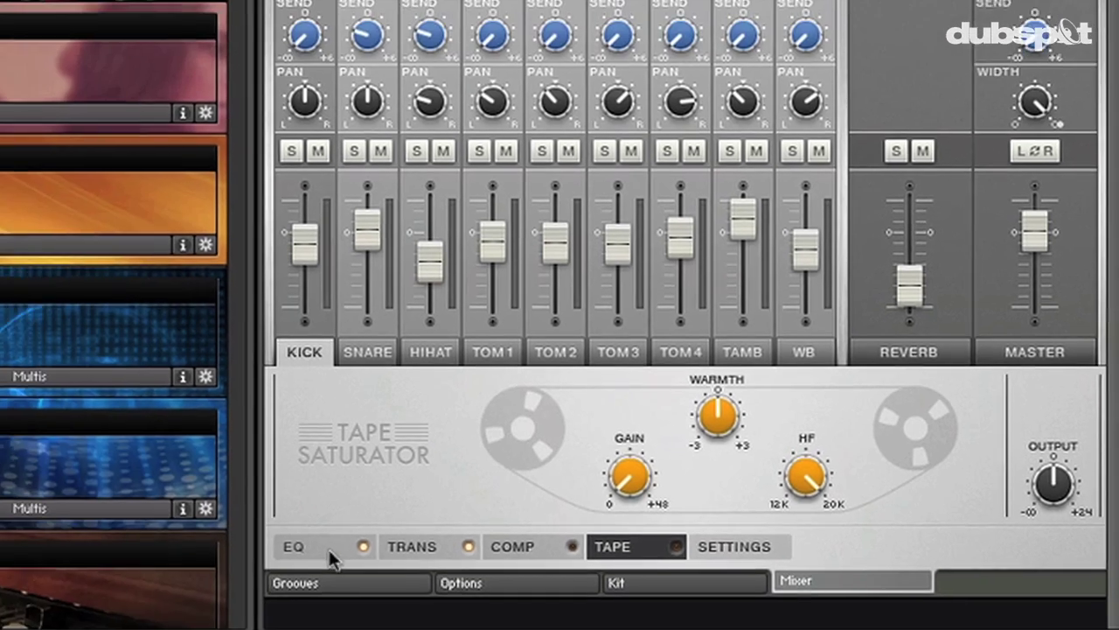
pyautogui.click(97, 566)
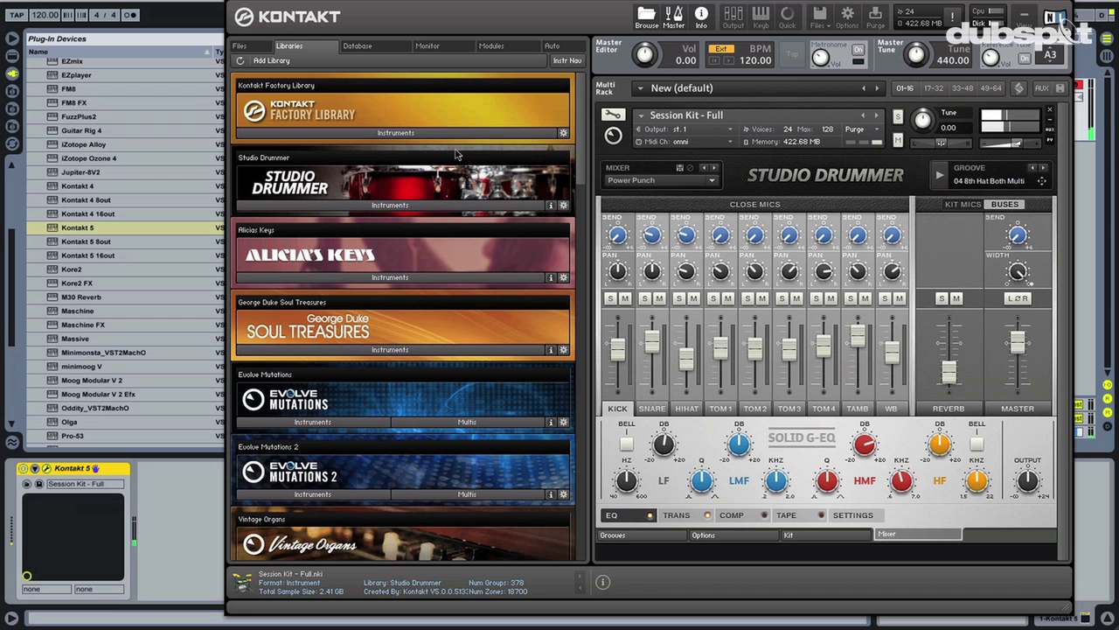
# Switch Studio Drummer from the mixer back to its Kit page.
pyautogui.click(803, 537)
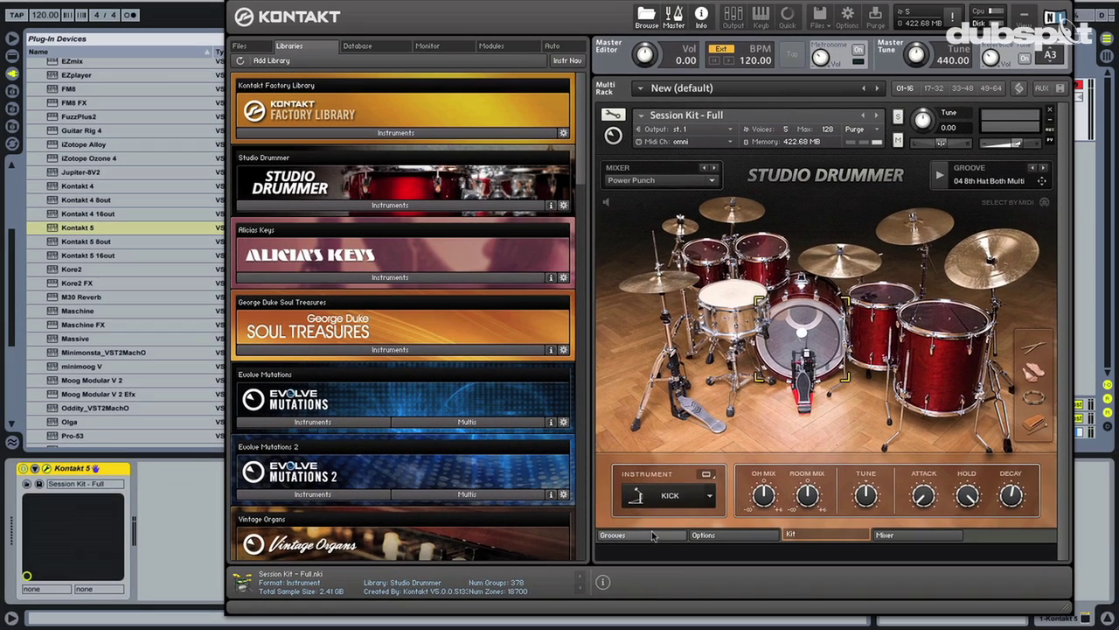
# Audition grooves 05 16th Hat Both Ghost, 03 8th Hat Both Ghost, 01 and 15 in the Groove Browser.
pyautogui.click(653, 535)
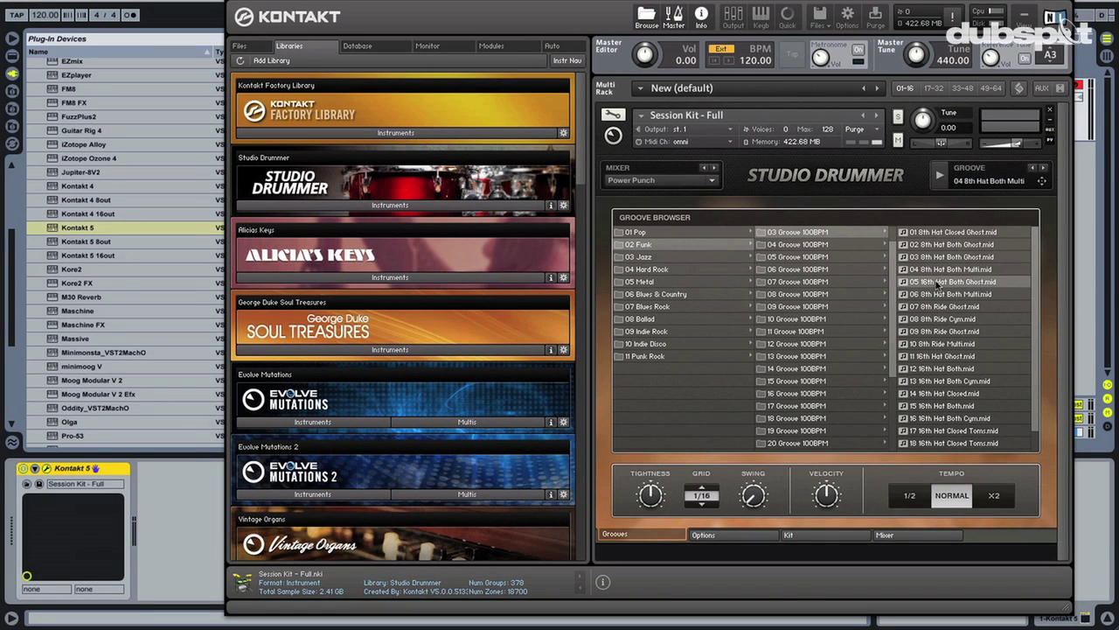
pyautogui.click(938, 284)
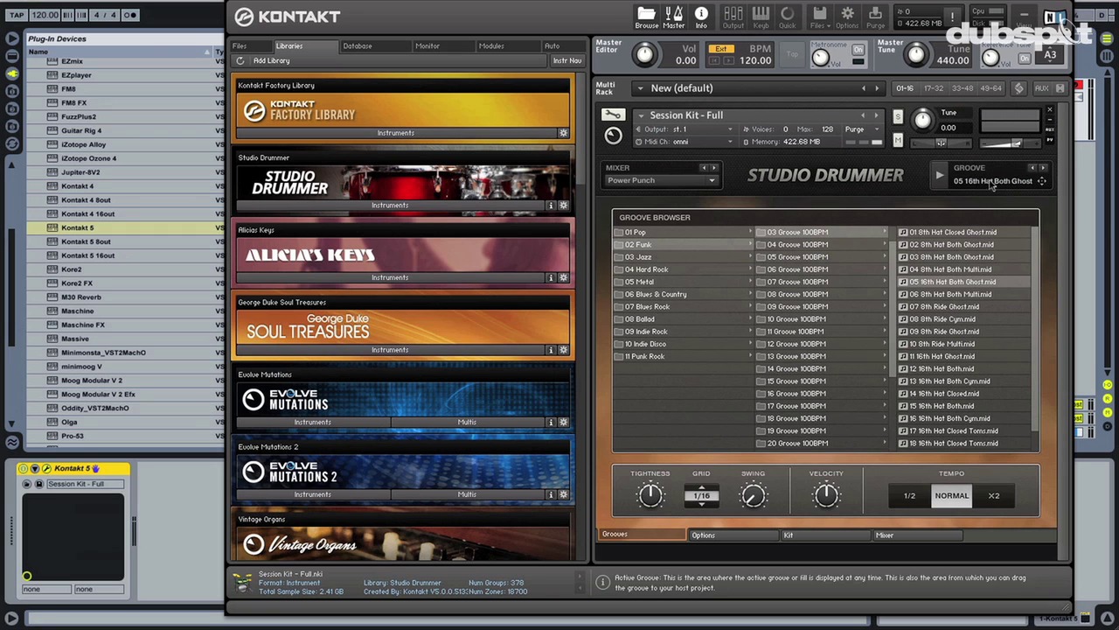
pyautogui.click(939, 176)
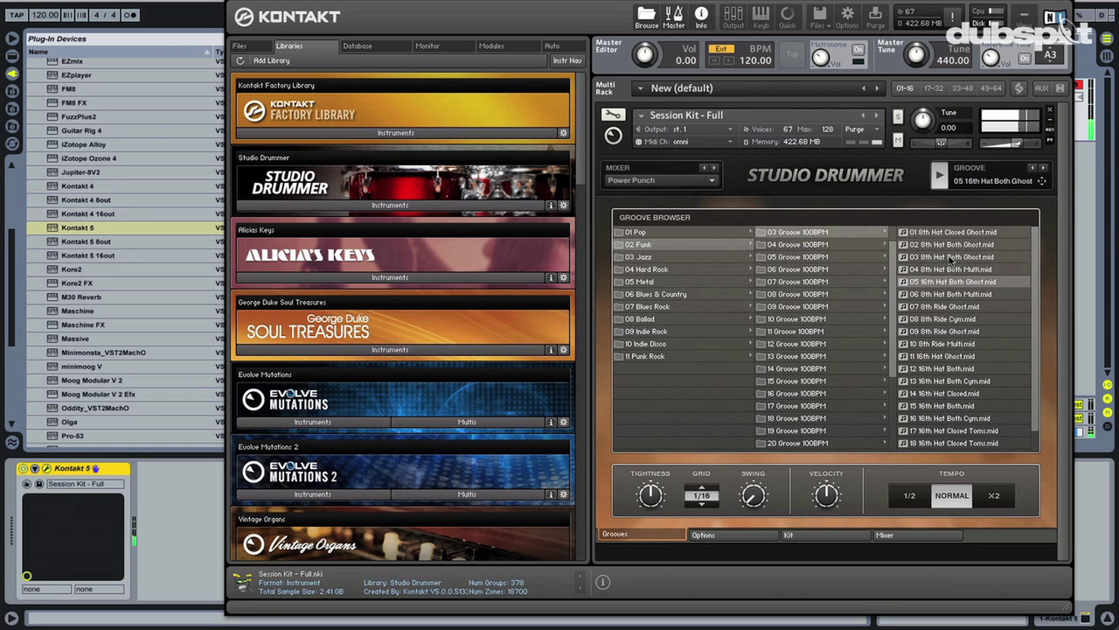
pyautogui.click(951, 257)
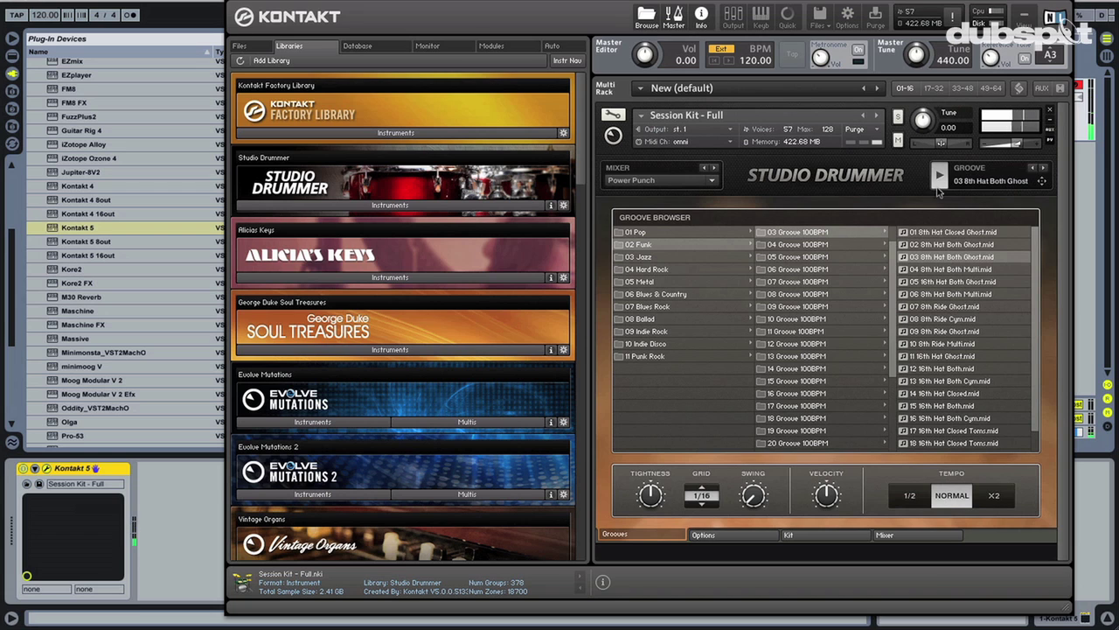
pyautogui.click(939, 176)
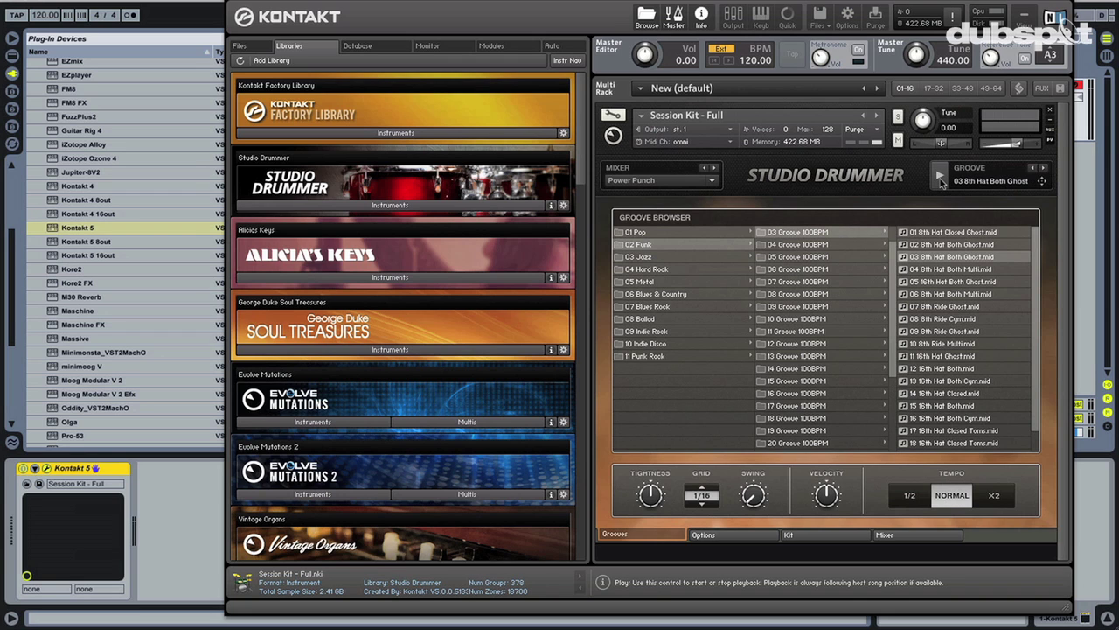
pyautogui.click(940, 179)
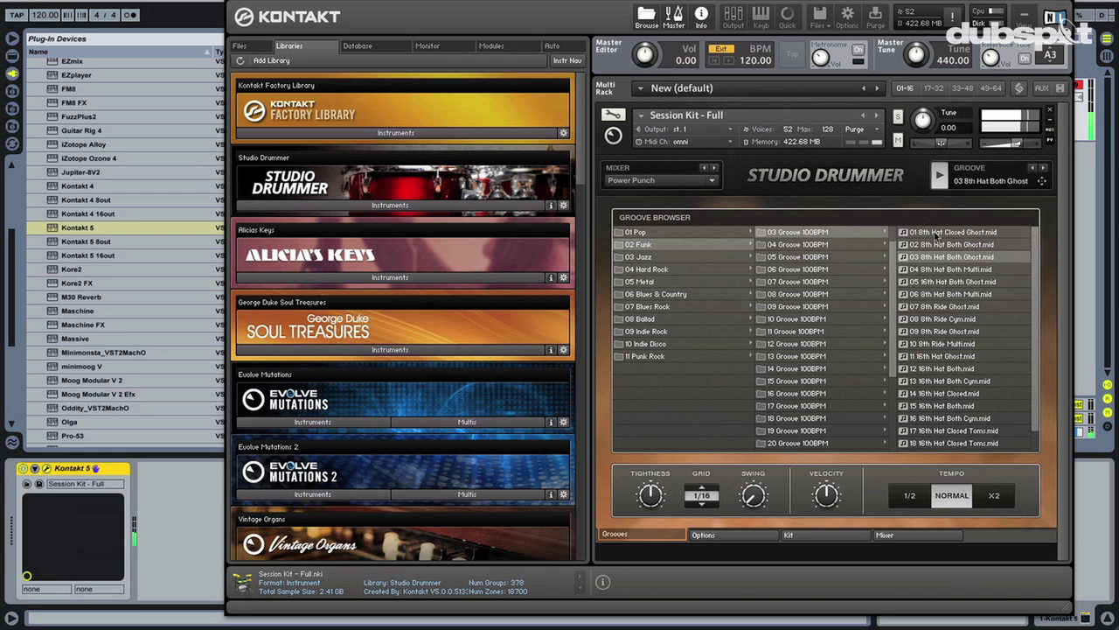
pyautogui.click(934, 232)
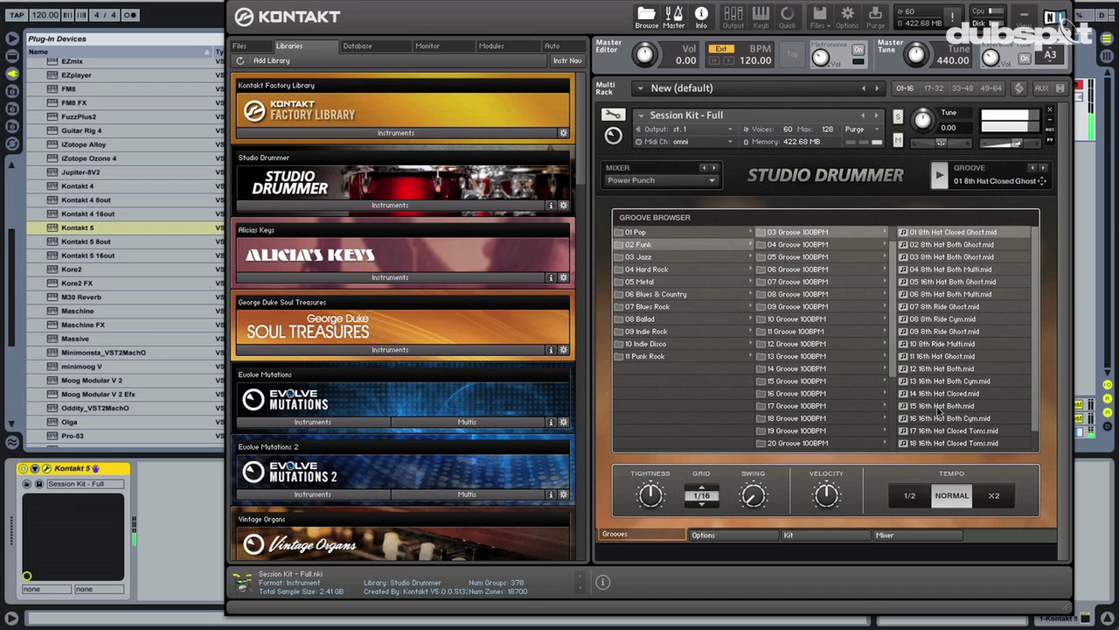
pyautogui.click(940, 407)
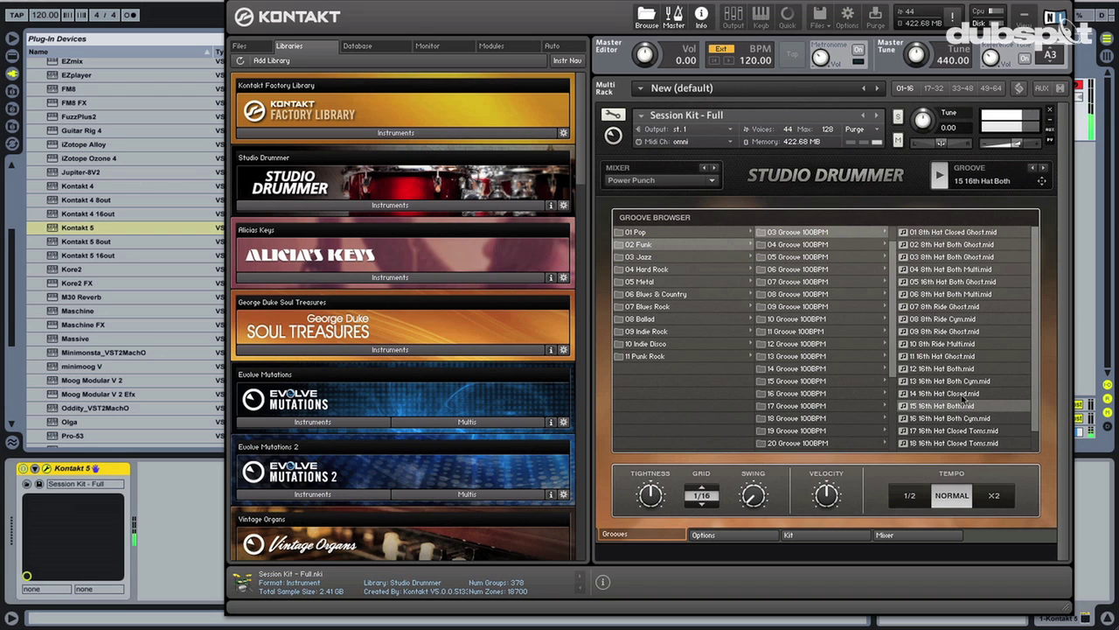
# Try 19 and 10 16th Hat Closed, then load 02 8th Hat Both from 07 Groove 100BPM and stop.
pyautogui.scroll(-2, 1036, 386)
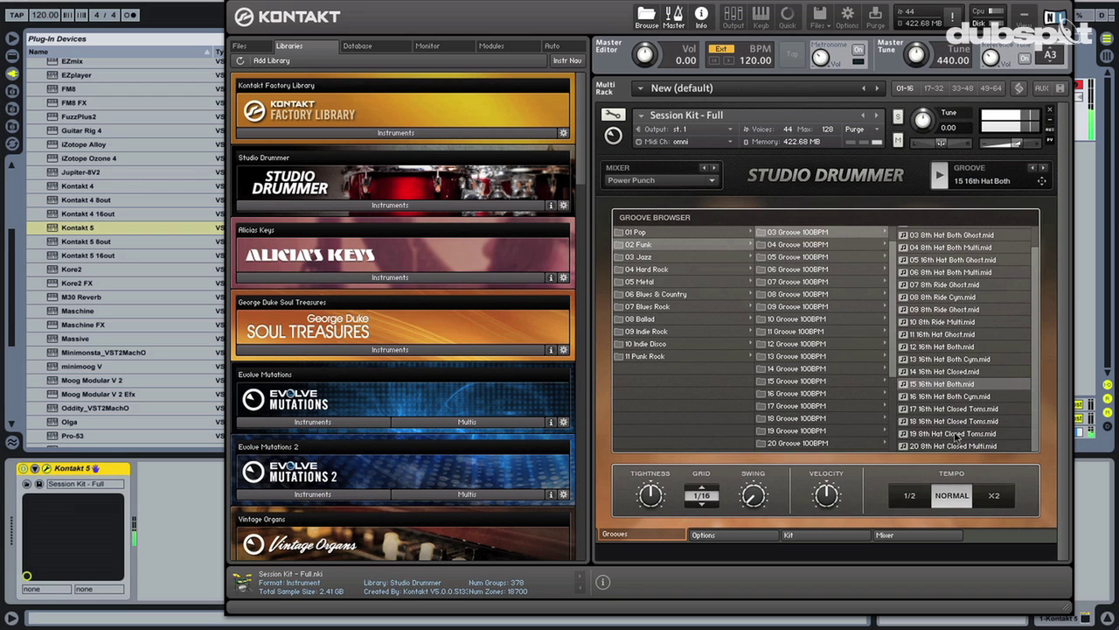
pyautogui.click(956, 433)
pyautogui.click(809, 283)
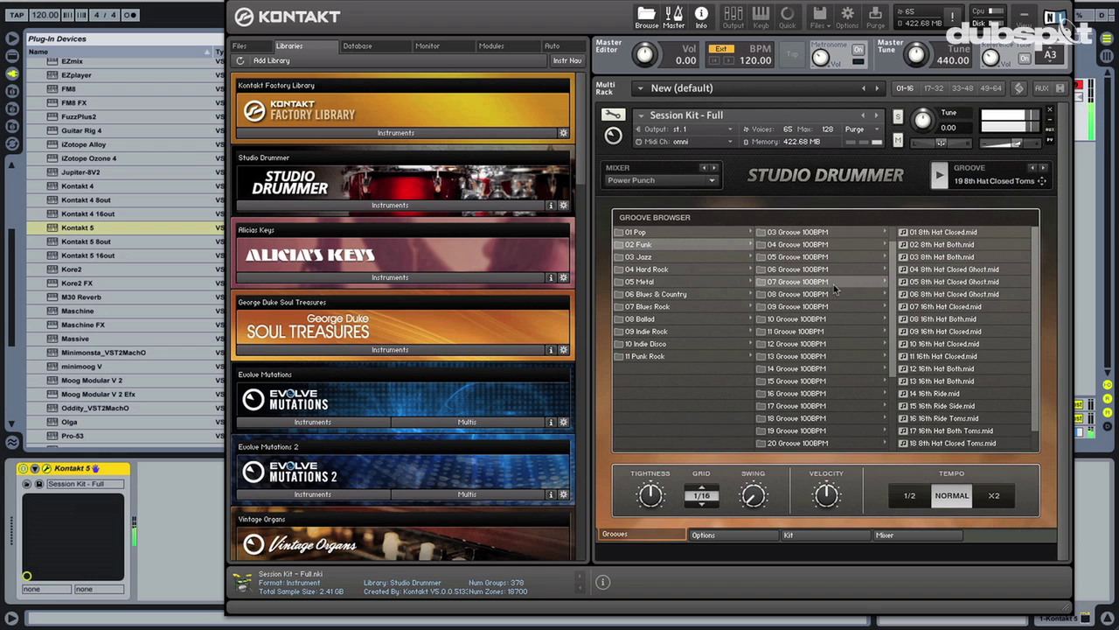
pyautogui.click(955, 345)
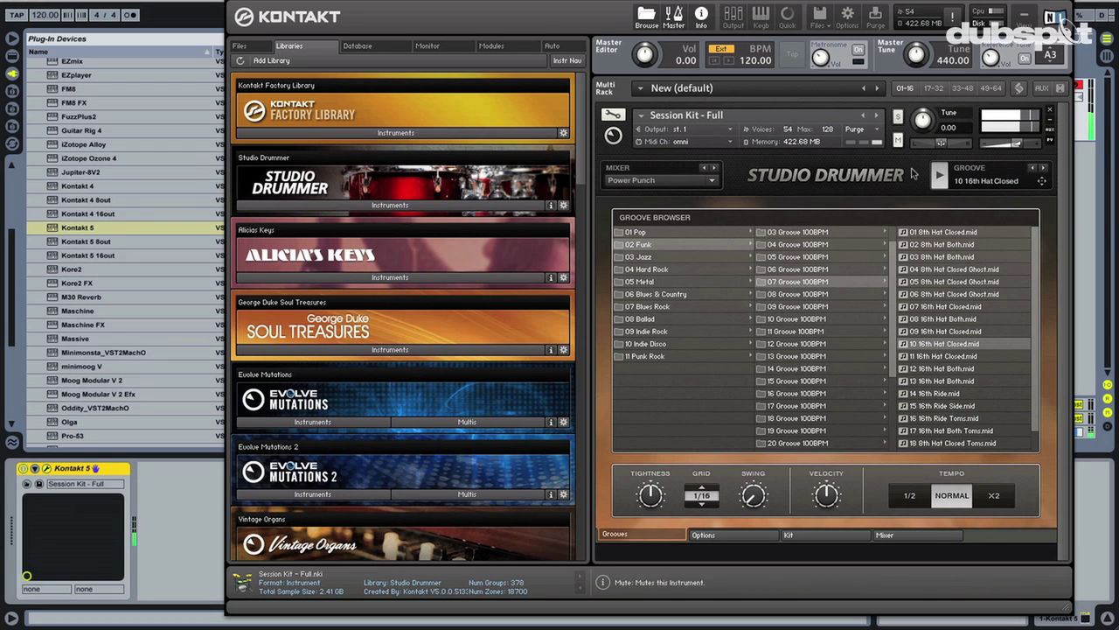
pyautogui.click(936, 245)
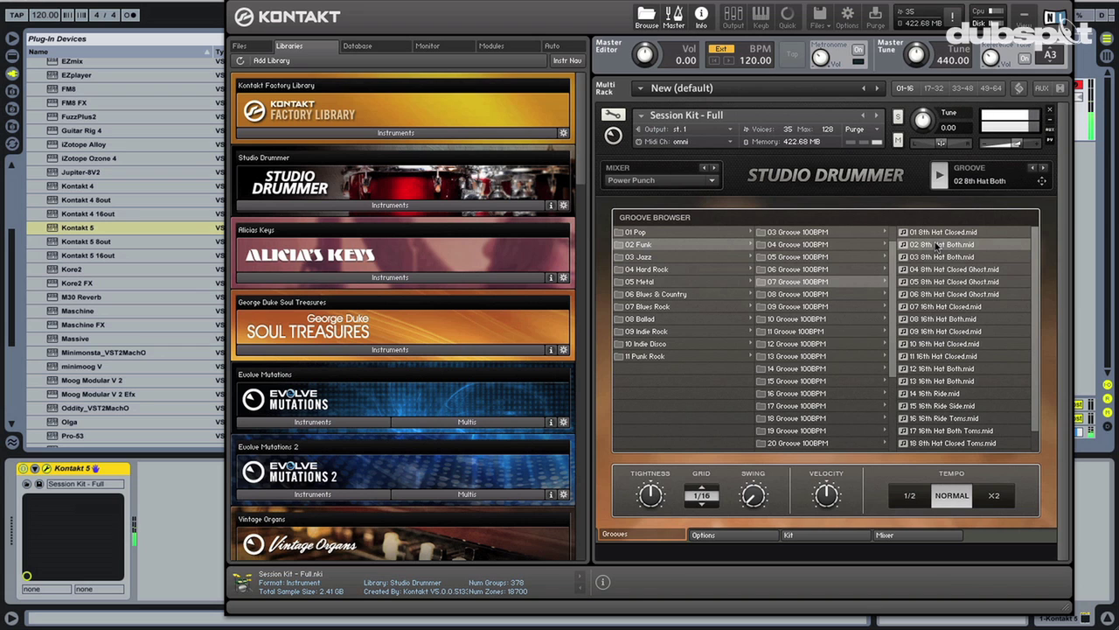
pyautogui.click(938, 177)
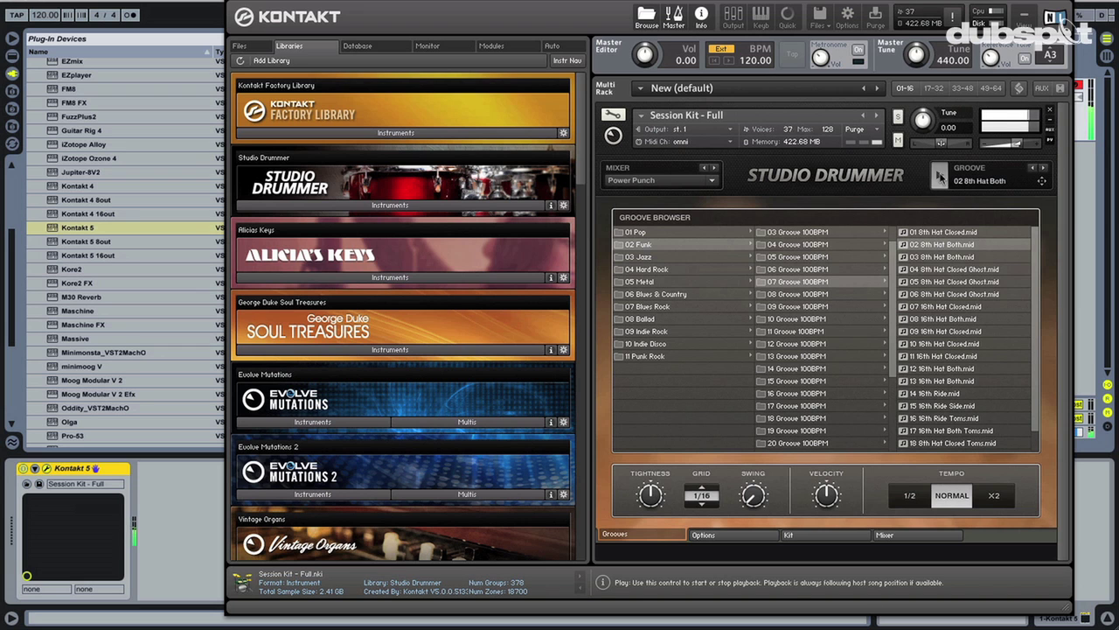
# Hide Kontakt's browser, move the plug-in window right, and switch Live to Session View.
pyautogui.click(647, 23)
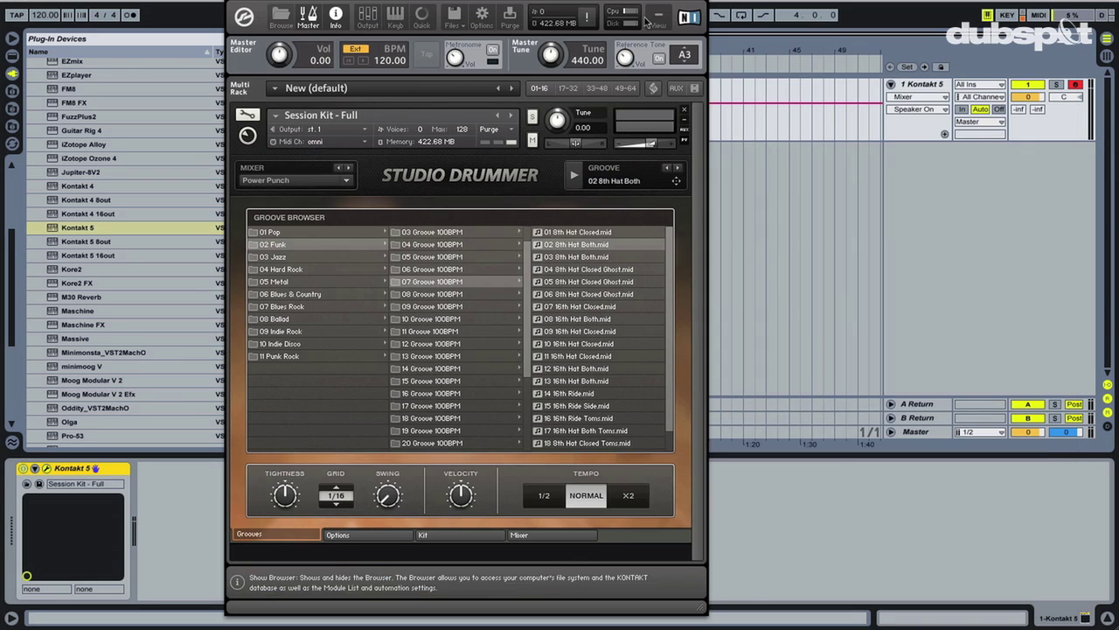
pyautogui.moveTo(509, 6); pyautogui.dragTo(720, 5)
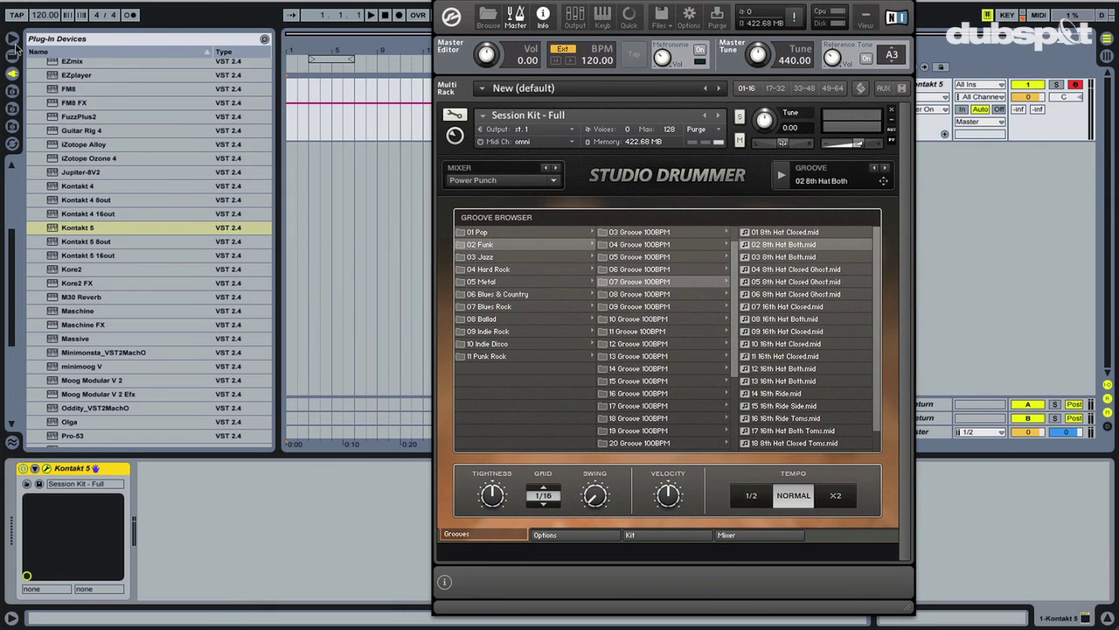
pyautogui.press('Tab')
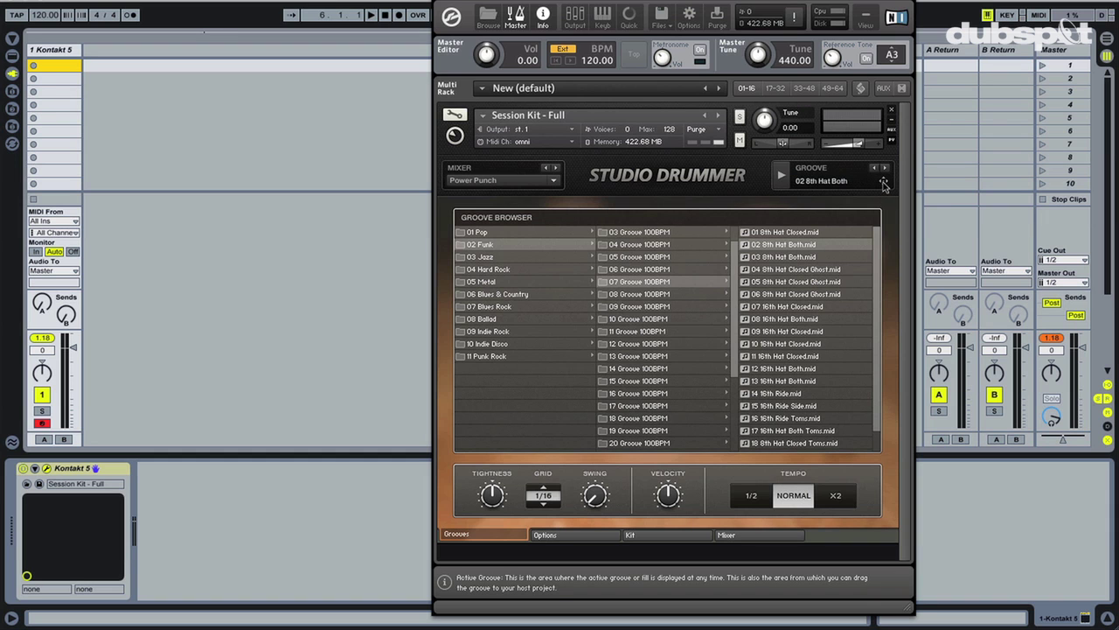
# Drag 02 8th Hat Both and 05 8th Hat Closed Ghost into clip slots 1 and 2 and launch them.
pyautogui.moveTo(884, 183); pyautogui.dragTo(53, 71)
pyautogui.click(33, 66)
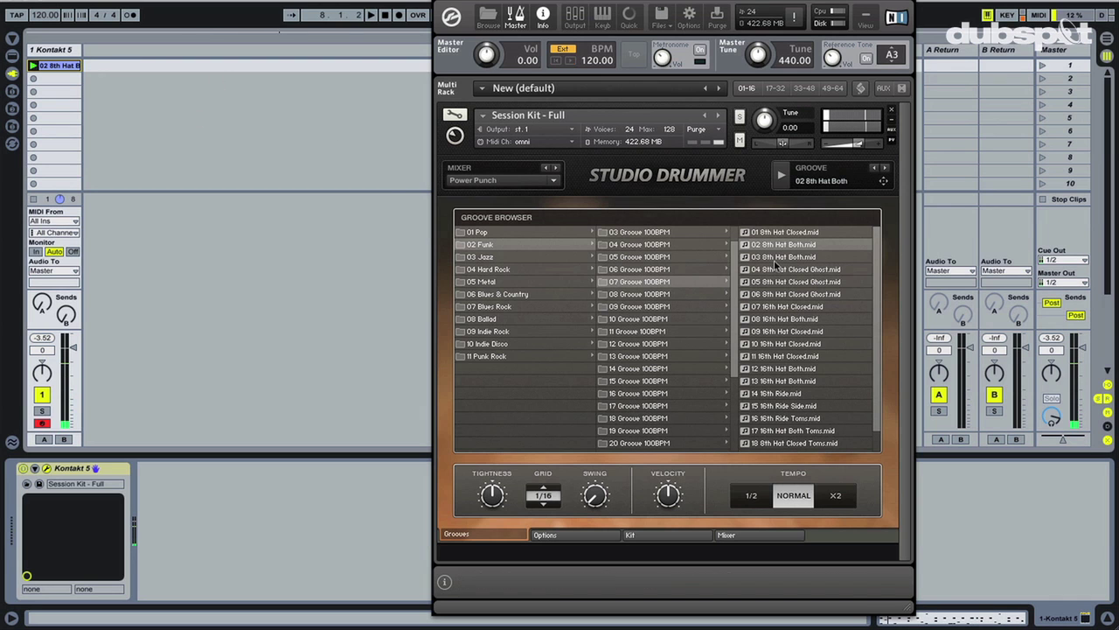
pyautogui.click(792, 281)
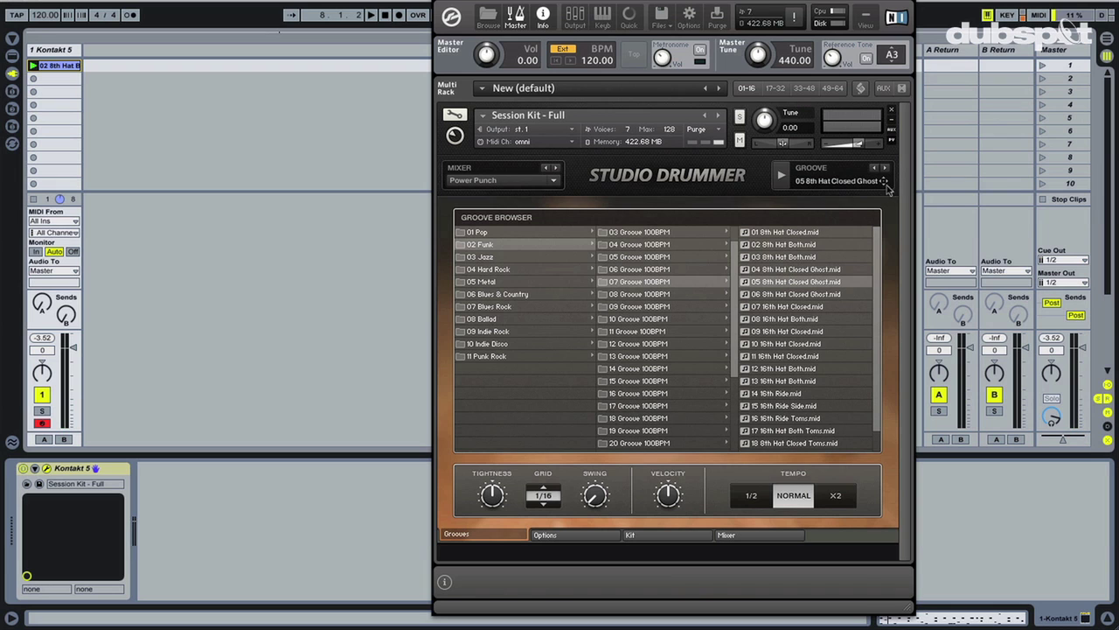
pyautogui.moveTo(885, 184); pyautogui.dragTo(32, 78)
pyautogui.click(33, 65)
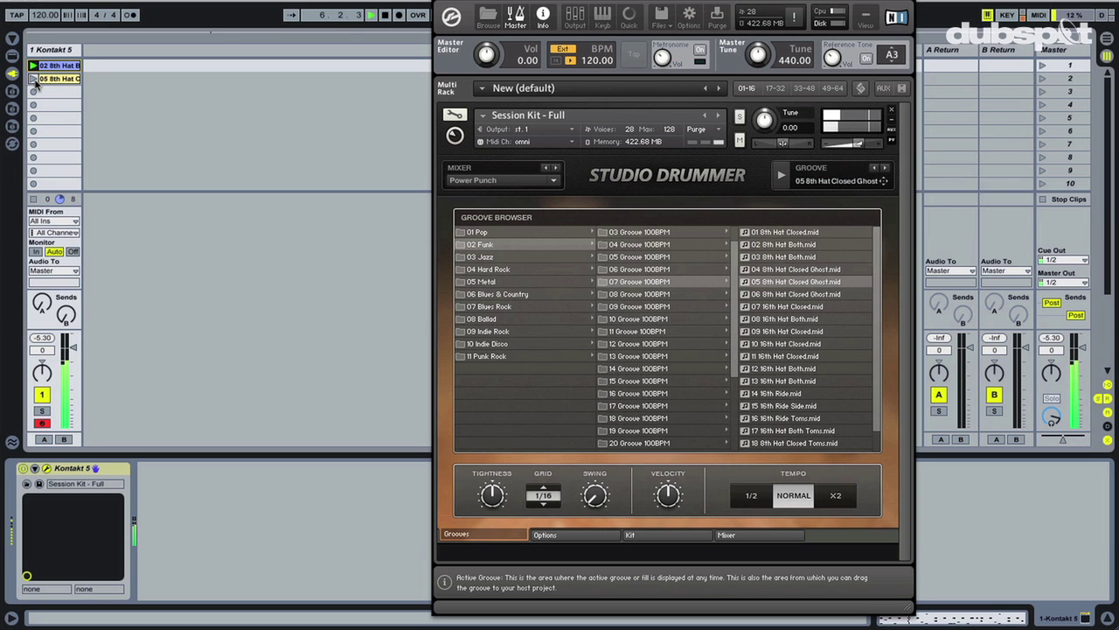
pyautogui.click(32, 79)
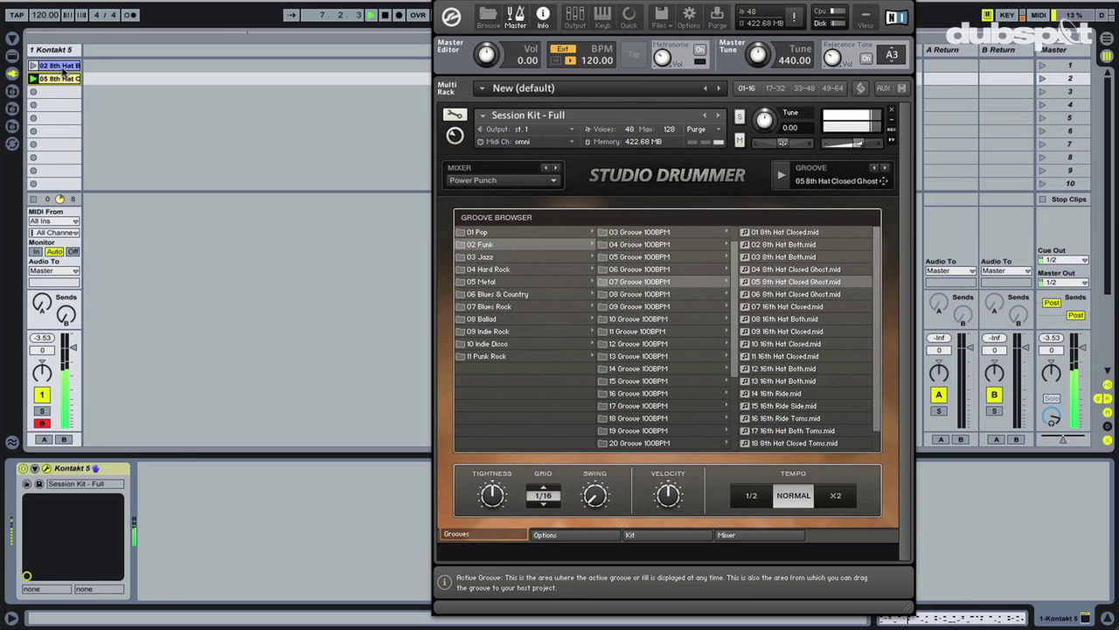
# Close Studio Drummer, view the 02 and 05 hi-hat clips' notes, stop, and go to Arrangement View.
pyautogui.doubleClick(59, 66)
pyautogui.click(429, 4)
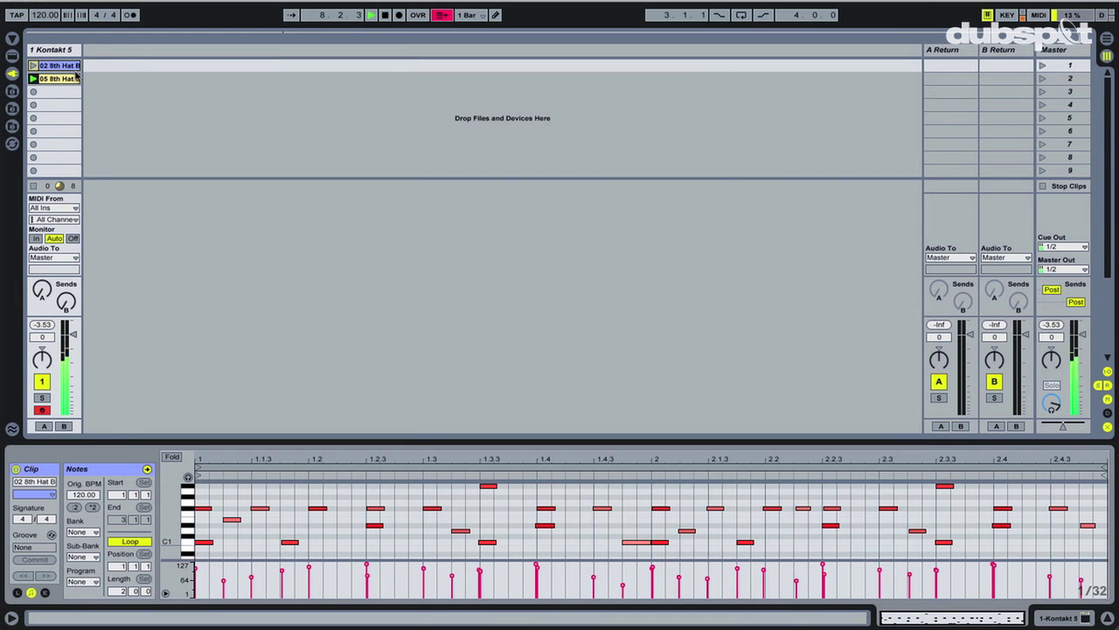
pyautogui.click(58, 81)
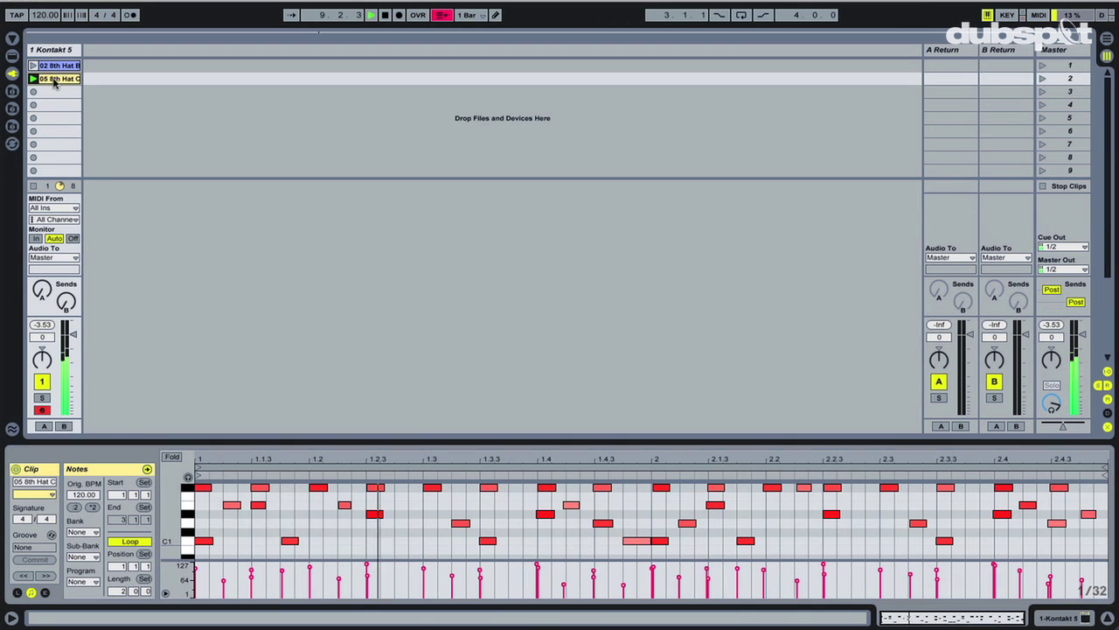
pyautogui.click(38, 67)
pyautogui.click(54, 67)
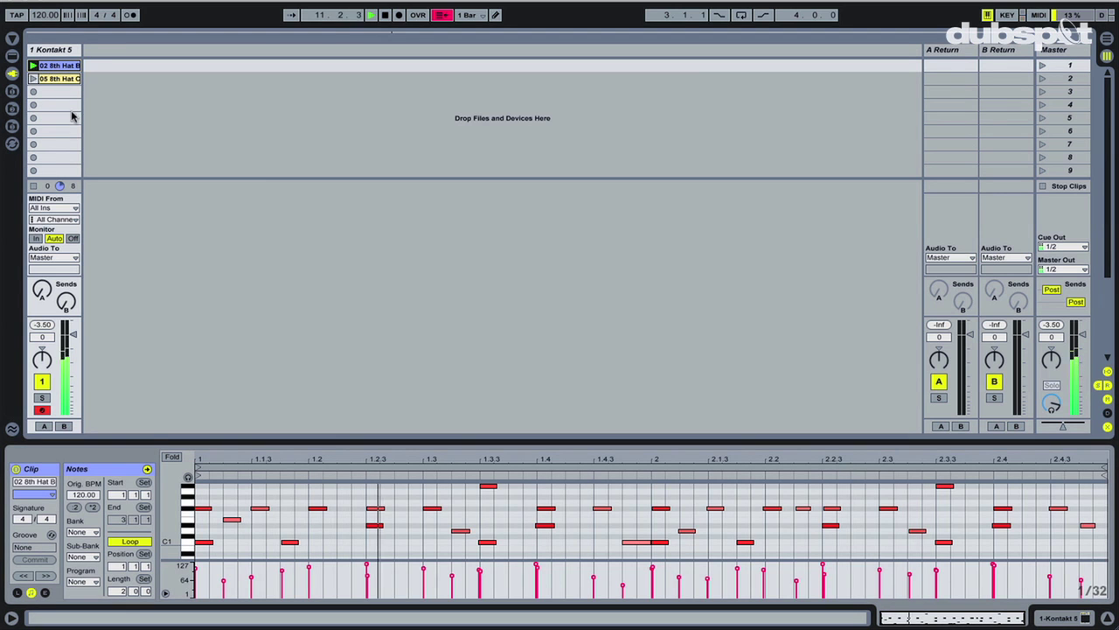
pyautogui.click(384, 15)
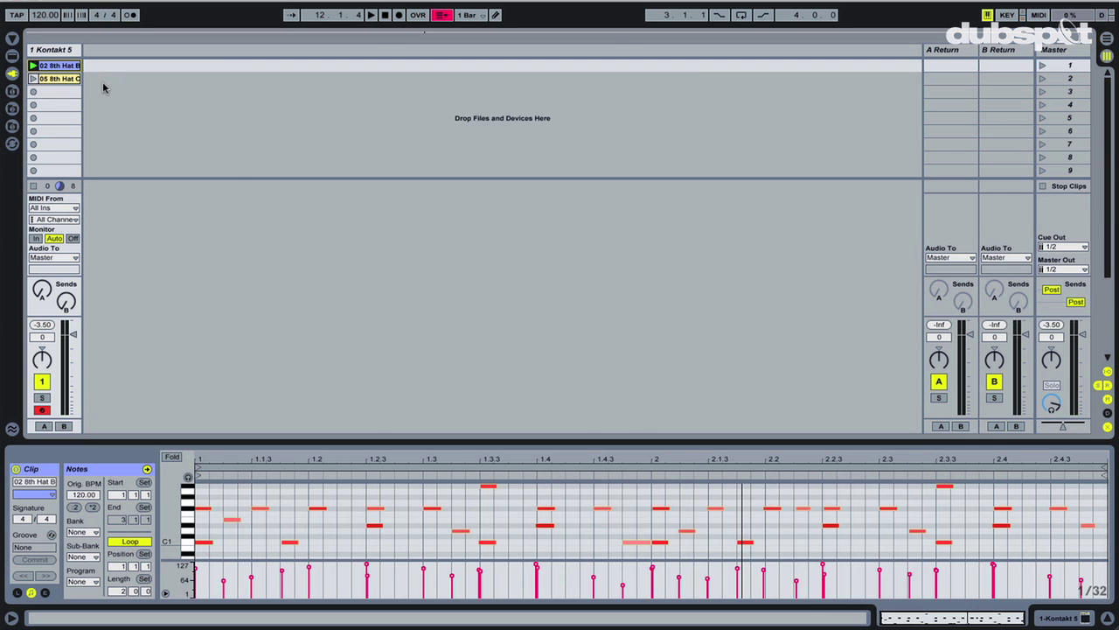
pyautogui.press('Tab')
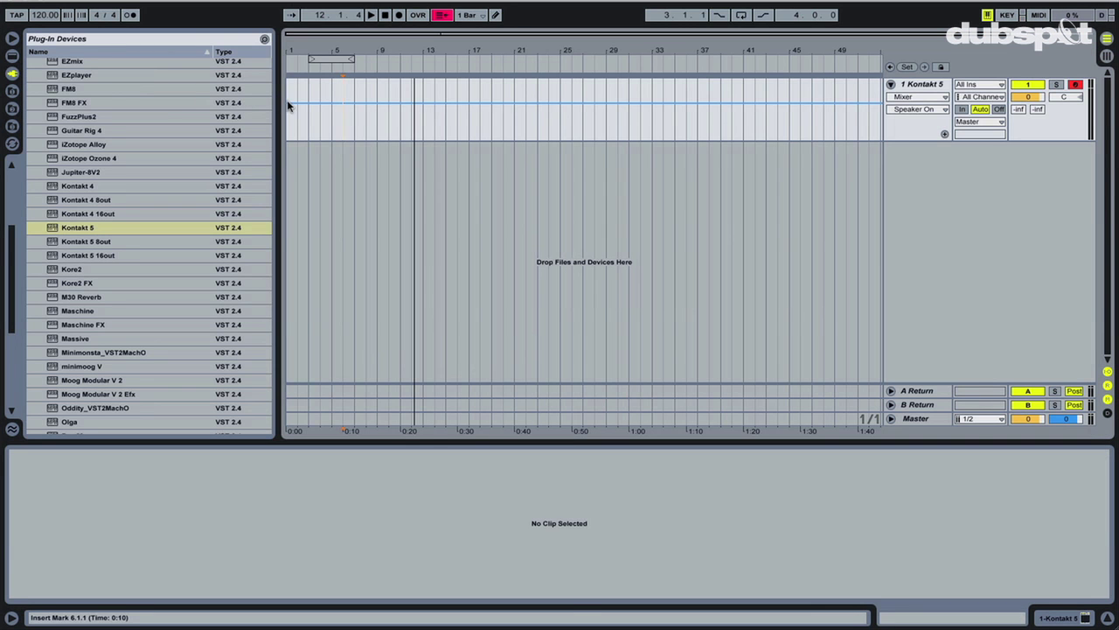
# Paste 02 8th Hat Both across bars 1–9, duplicate it with Ctrl+D, and trim the copy to bar 15.
pyautogui.moveTo(287, 99); pyautogui.dragTo(379, 99)
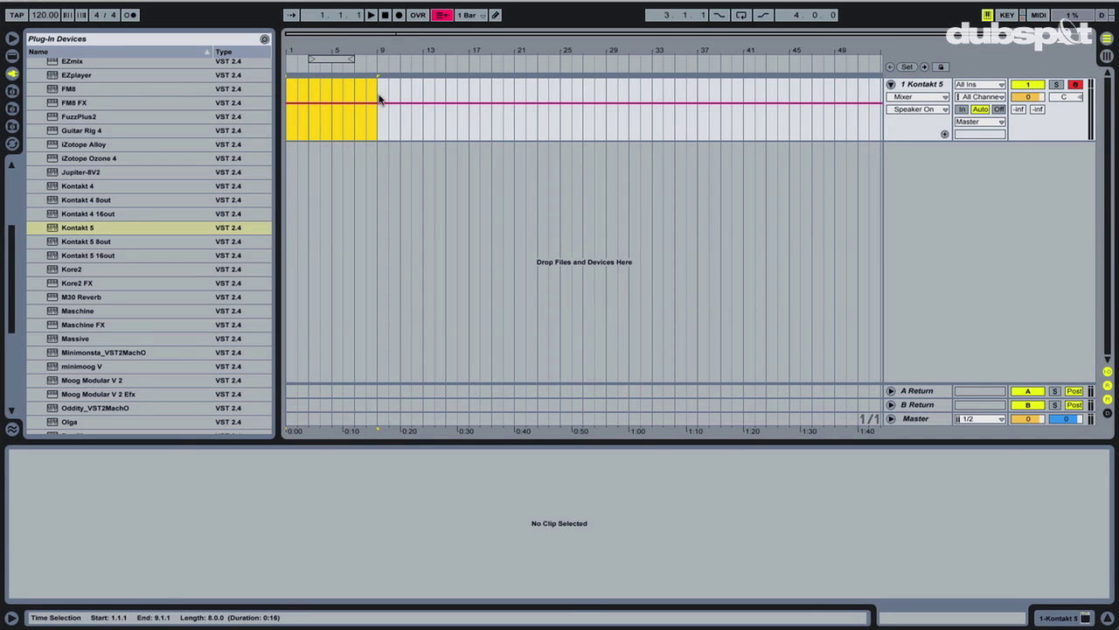
pyautogui.hotkey('ctrl', 'v')
pyautogui.moveTo(310, 83); pyautogui.dragTo(365, 91)
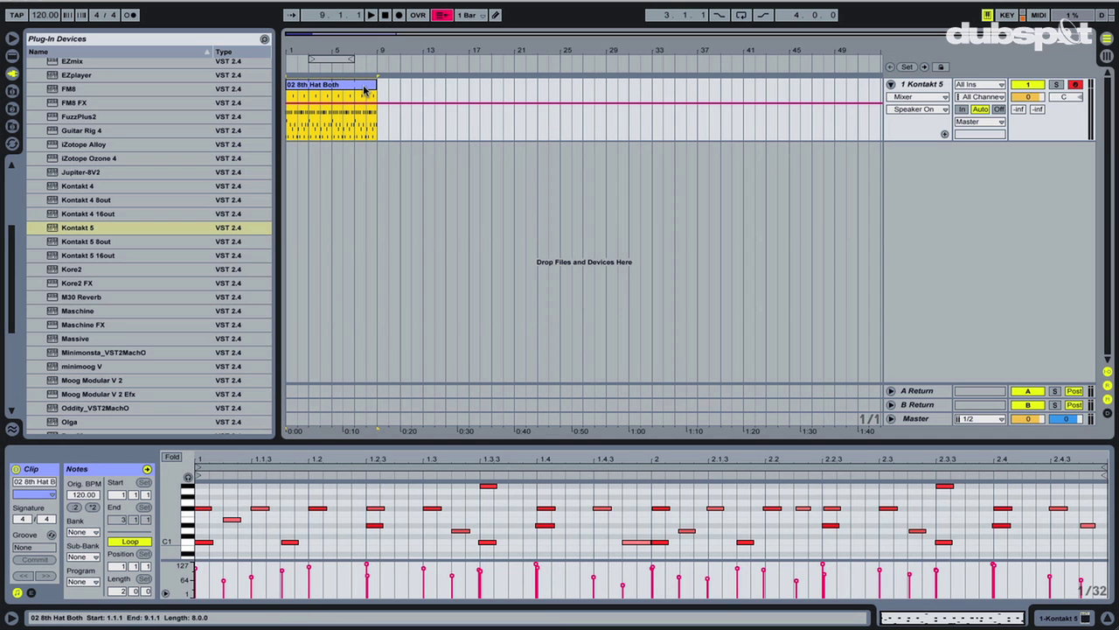
pyautogui.hotkey('ctrl', 'd')
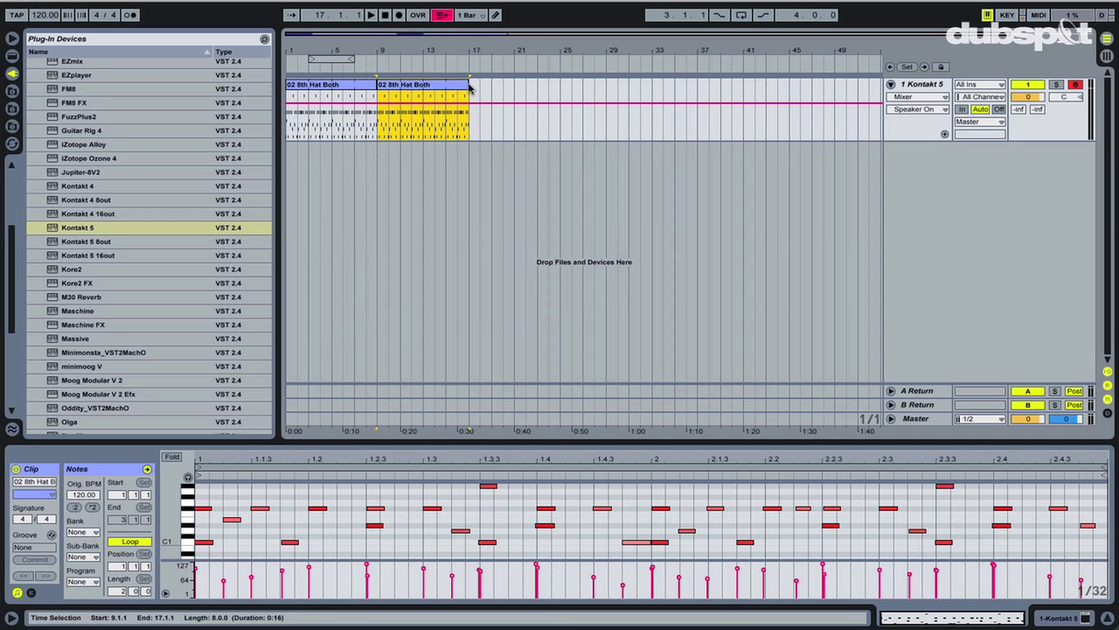
pyautogui.press('Tab')
pyautogui.press('Tab')
pyautogui.moveTo(467, 88); pyautogui.dragTo(445, 88)
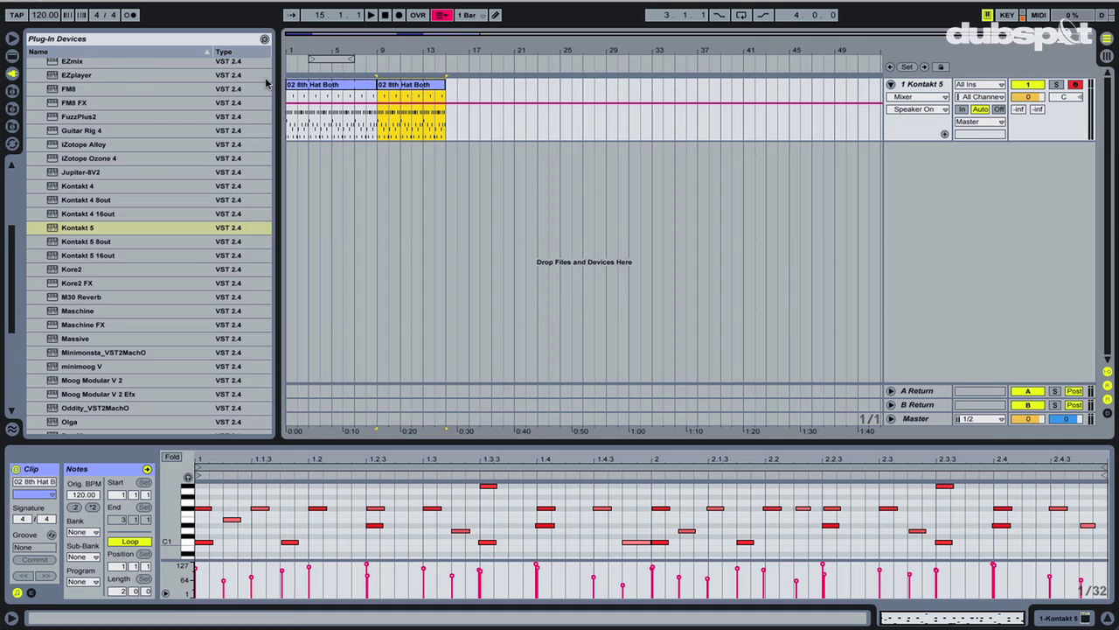
# Reopen the Studio Drummer plug-in window from the track's Kontakt 5 device in Session View.
pyautogui.press('Tab')
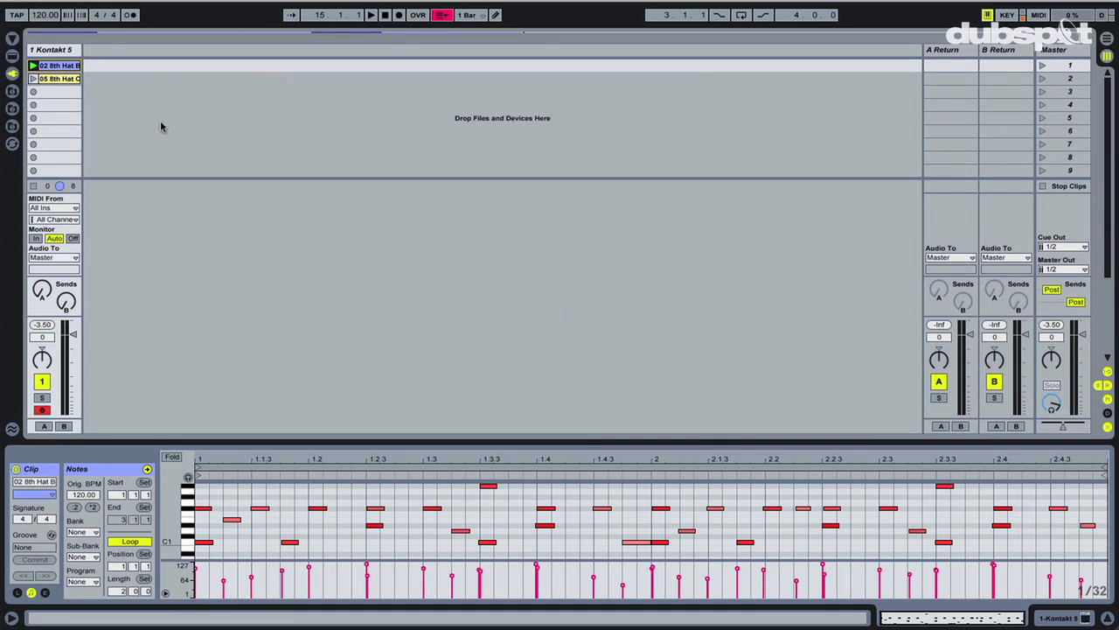
pyautogui.click(75, 50)
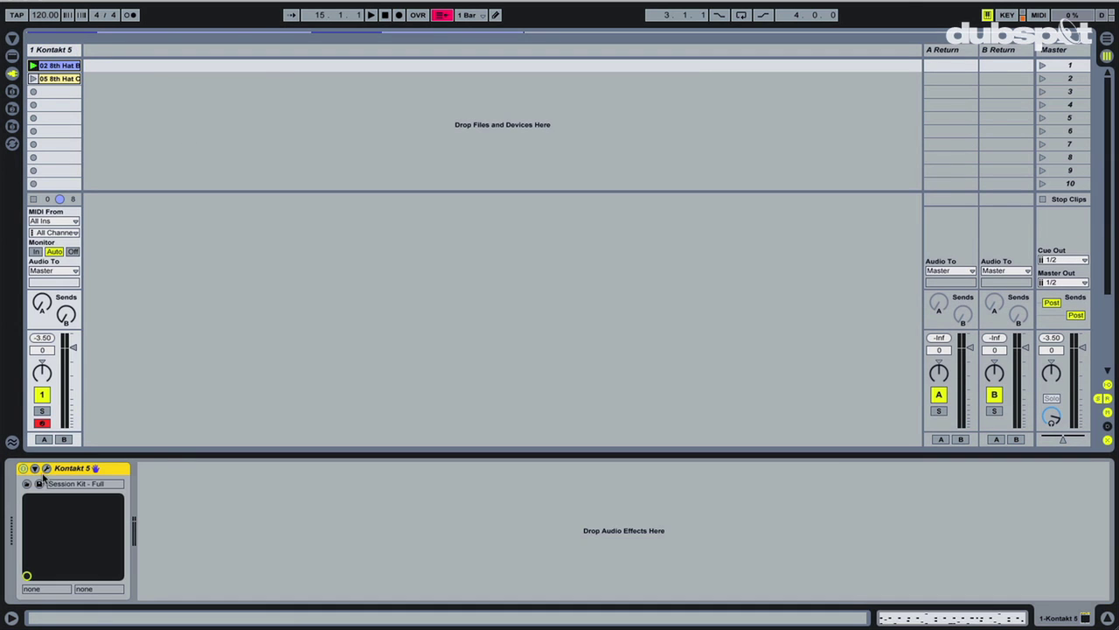
pyautogui.click(46, 470)
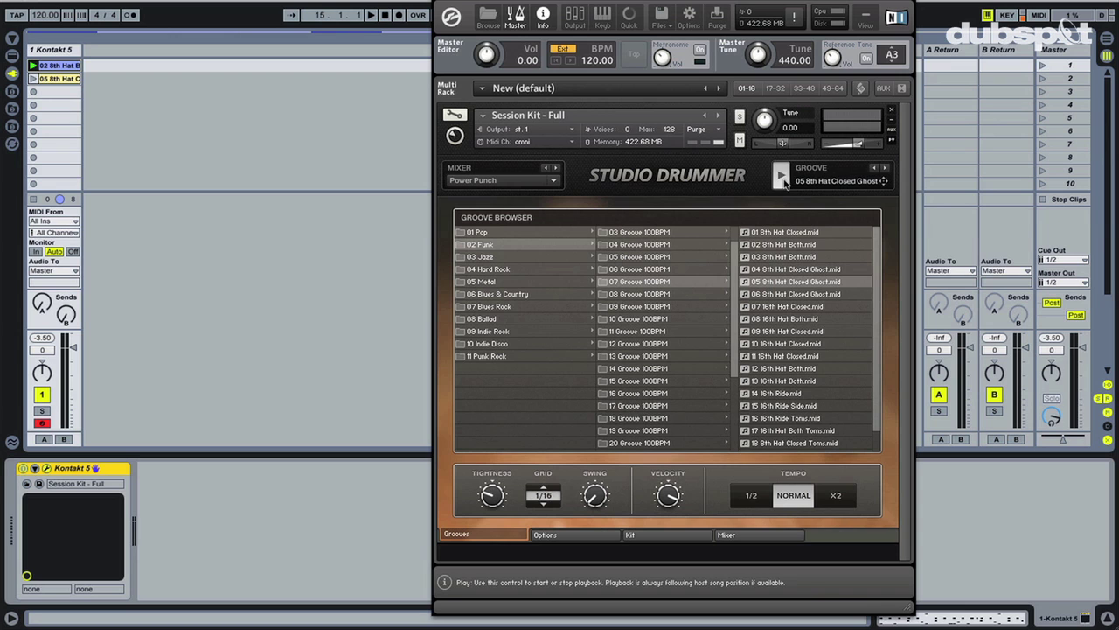
# Play the active groove at 1/2, NORMAL, then X2 tempo.
pyautogui.click(783, 177)
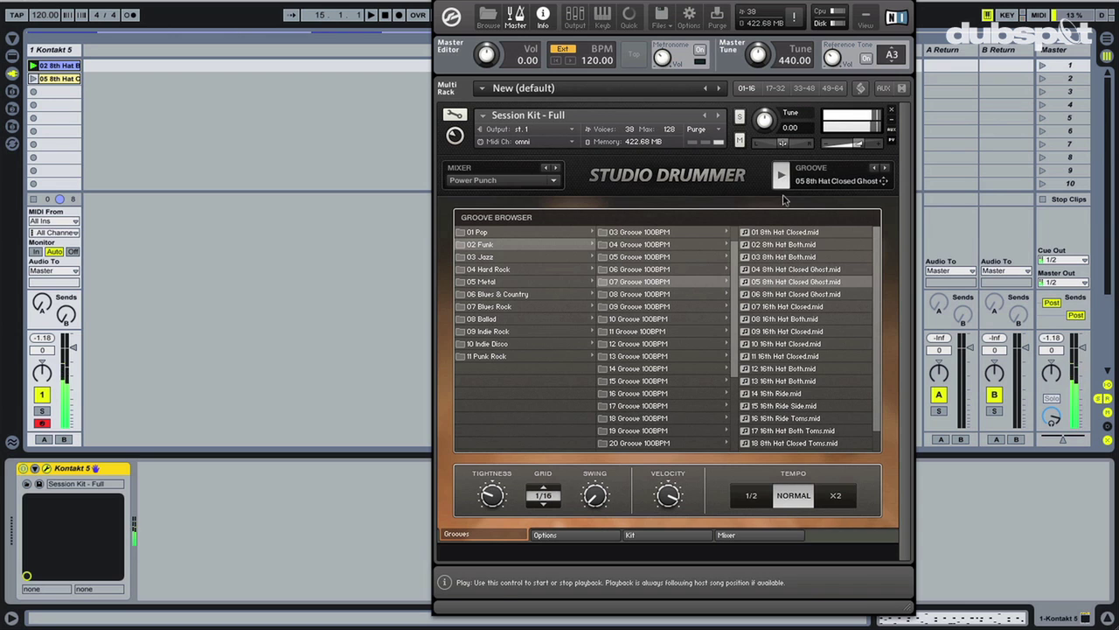
pyautogui.click(759, 495)
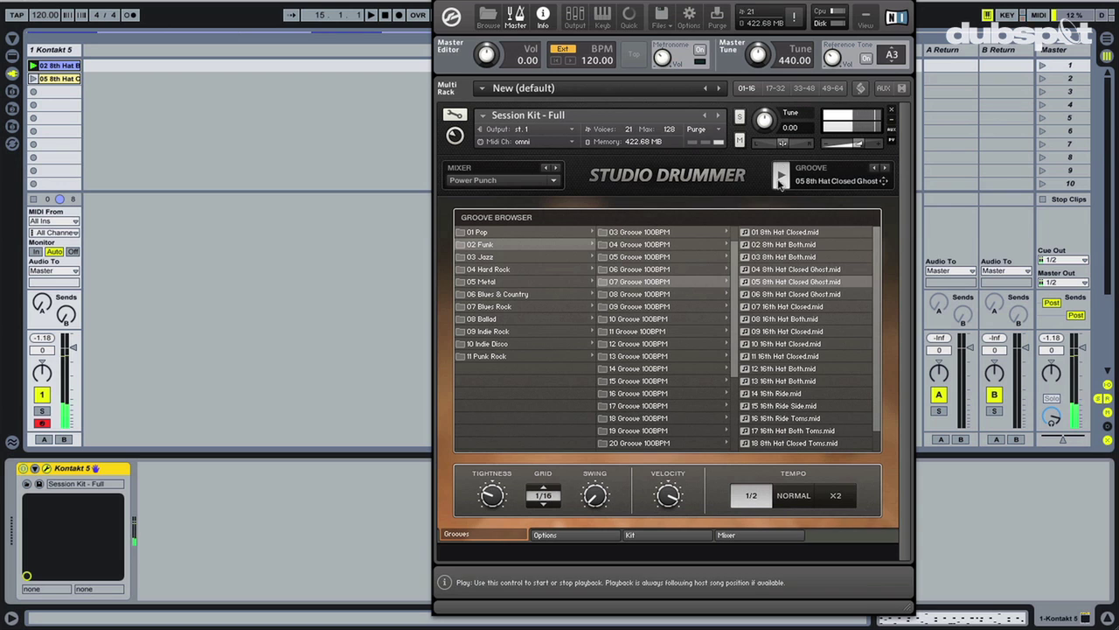
pyautogui.click(794, 495)
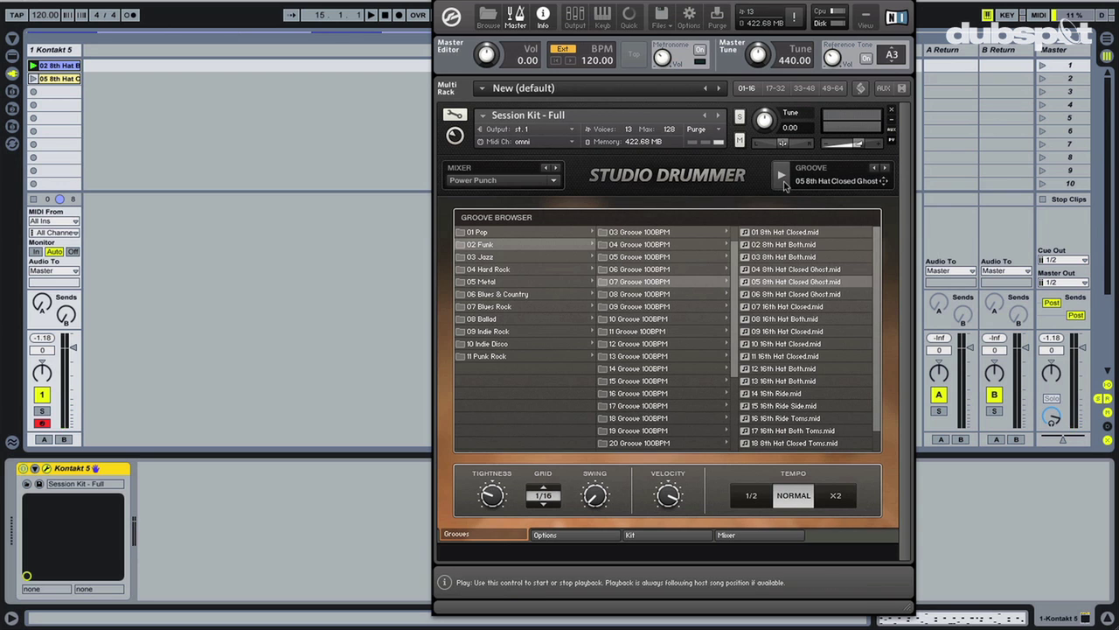
pyautogui.click(836, 495)
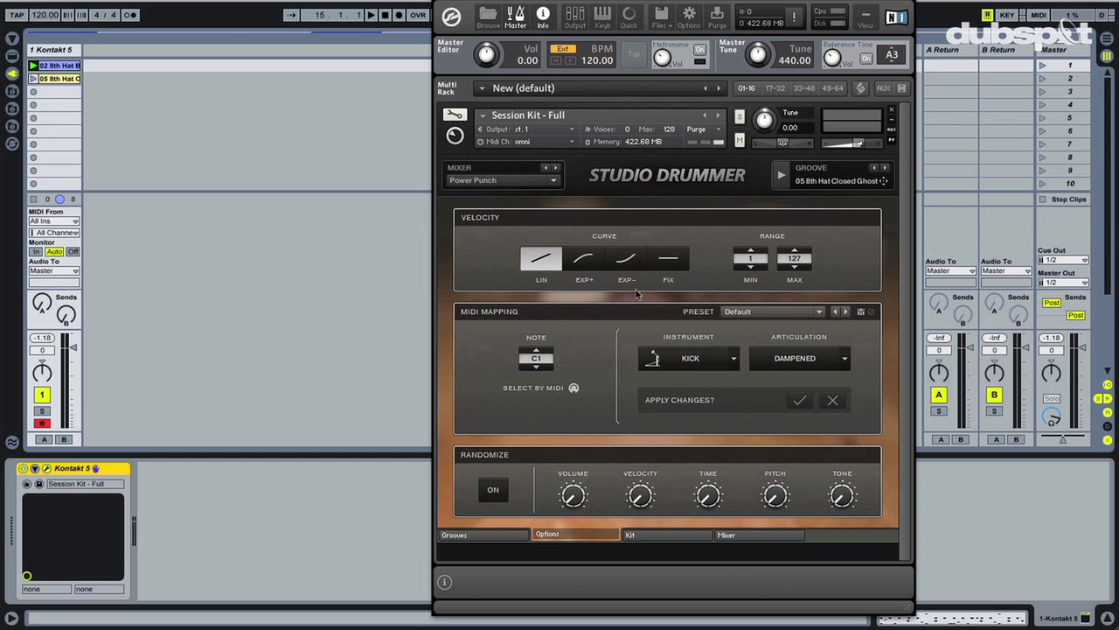
# Browse the MIDI mapping presets, keep Default, and return to the drum Kit page.
pyautogui.click(820, 313)
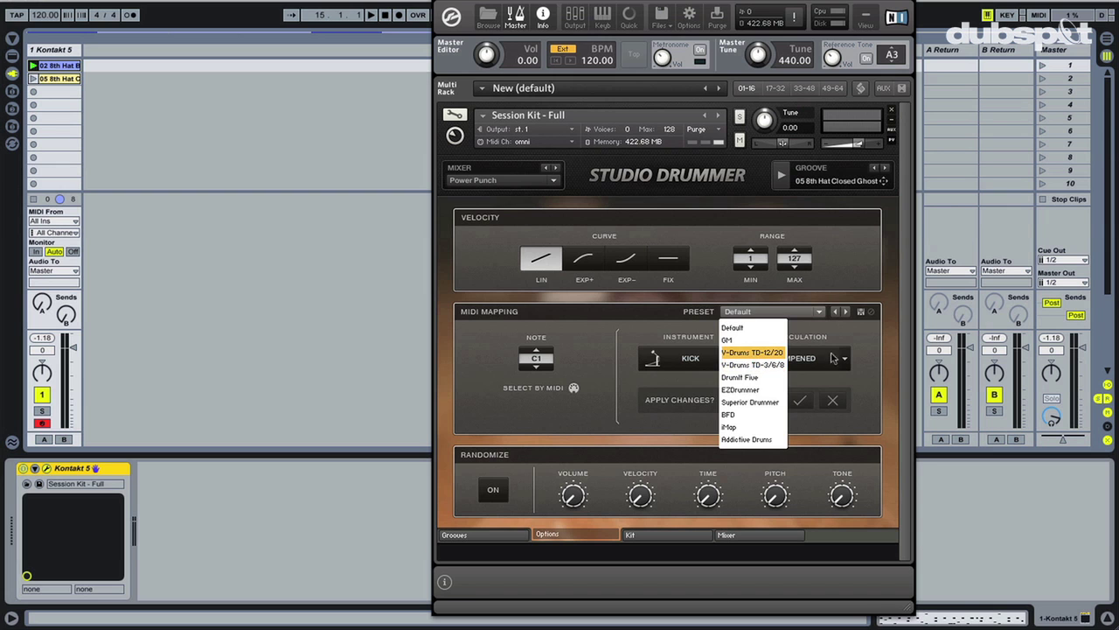
pyautogui.click(875, 350)
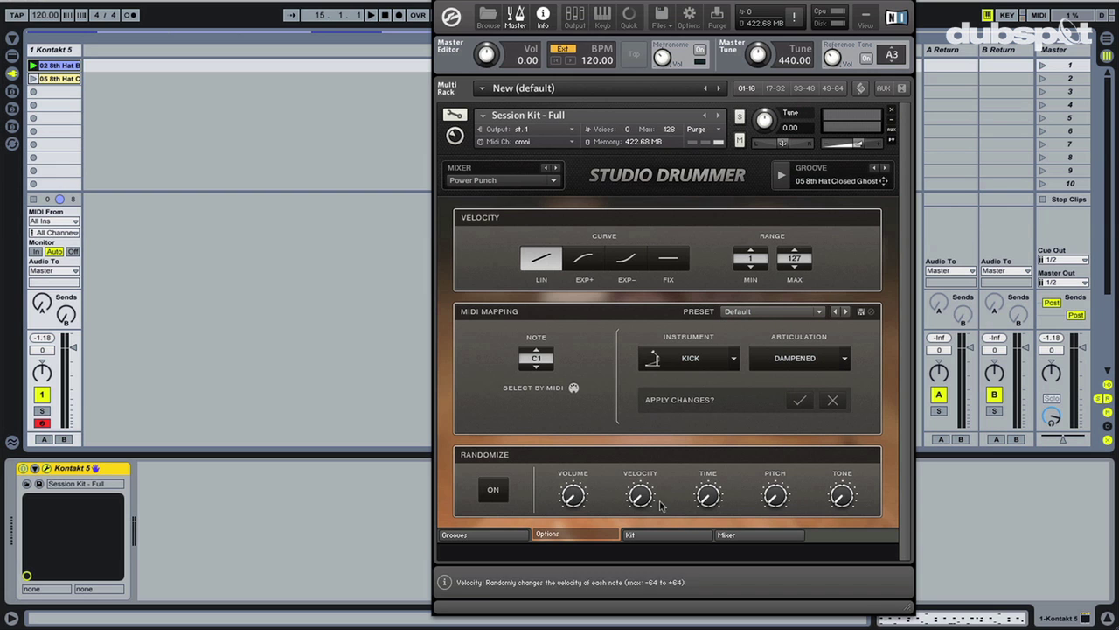
pyautogui.click(694, 536)
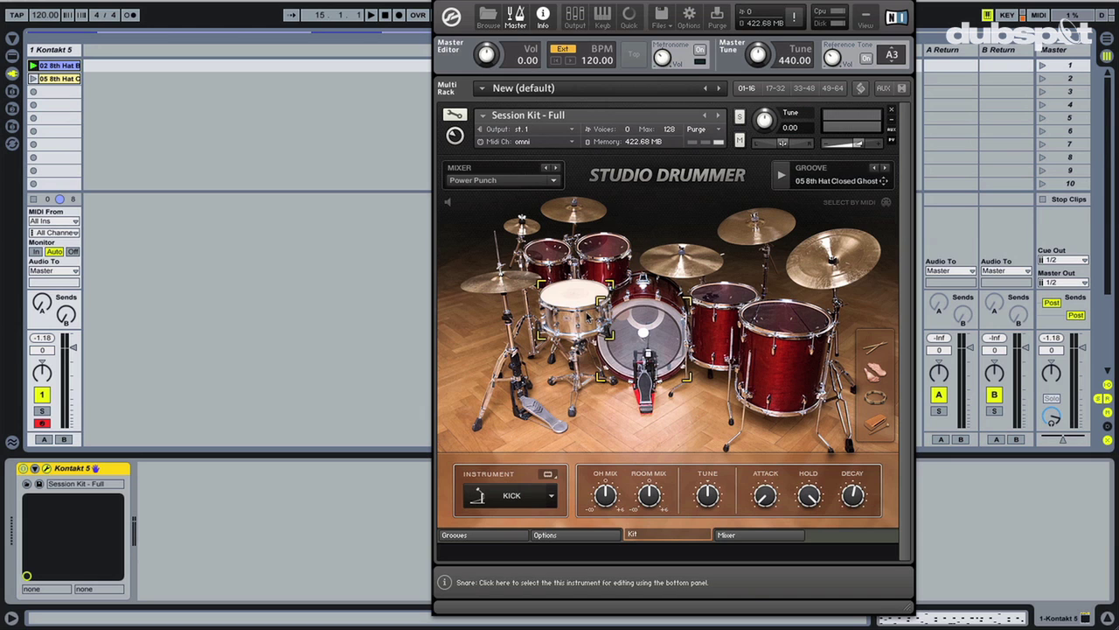
pyautogui.click(587, 319)
pyautogui.click(579, 355)
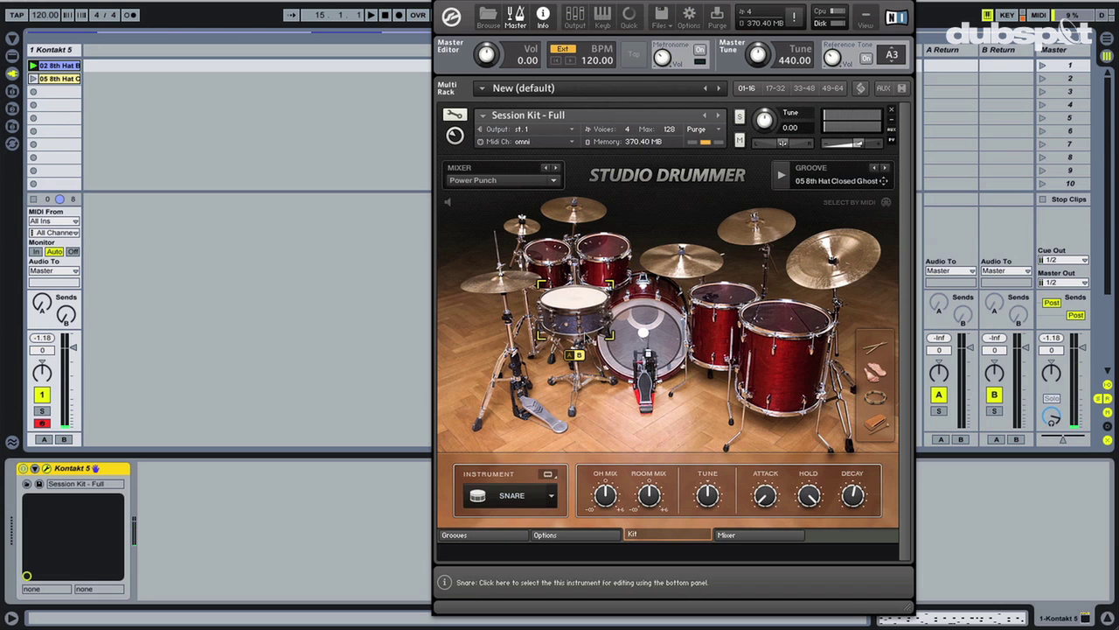
pyautogui.click(569, 355)
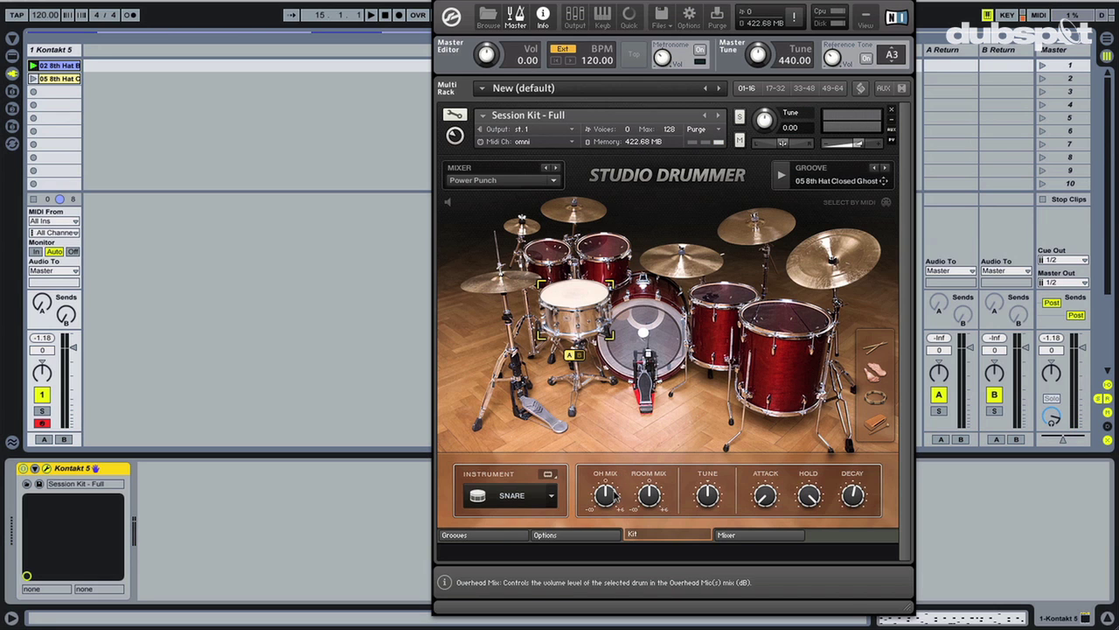
pyautogui.click(639, 338)
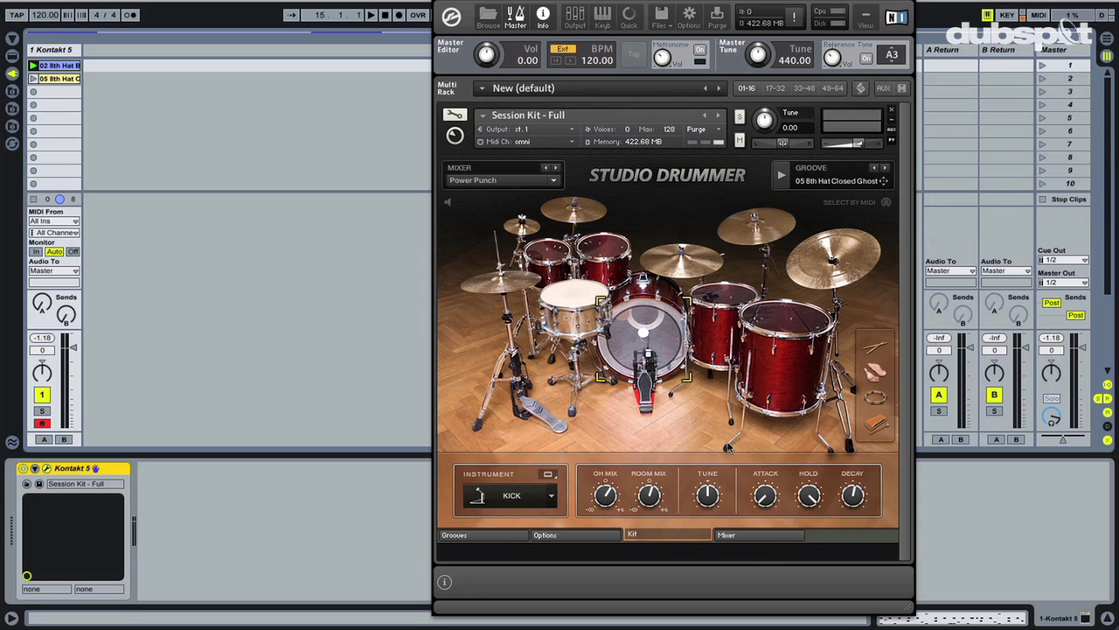
# On the Mixer page, adjust the kick's Solid G-EQ LF gain, then show its Transient Master.
pyautogui.click(757, 535)
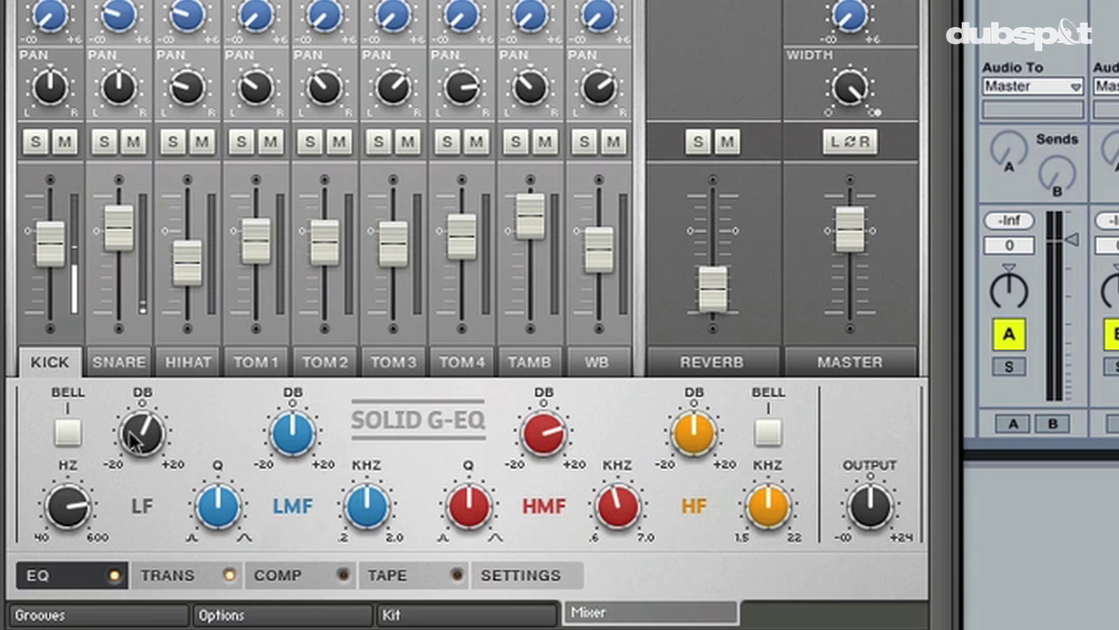
pyautogui.moveTo(140, 433); pyautogui.dragTo(151, 455)
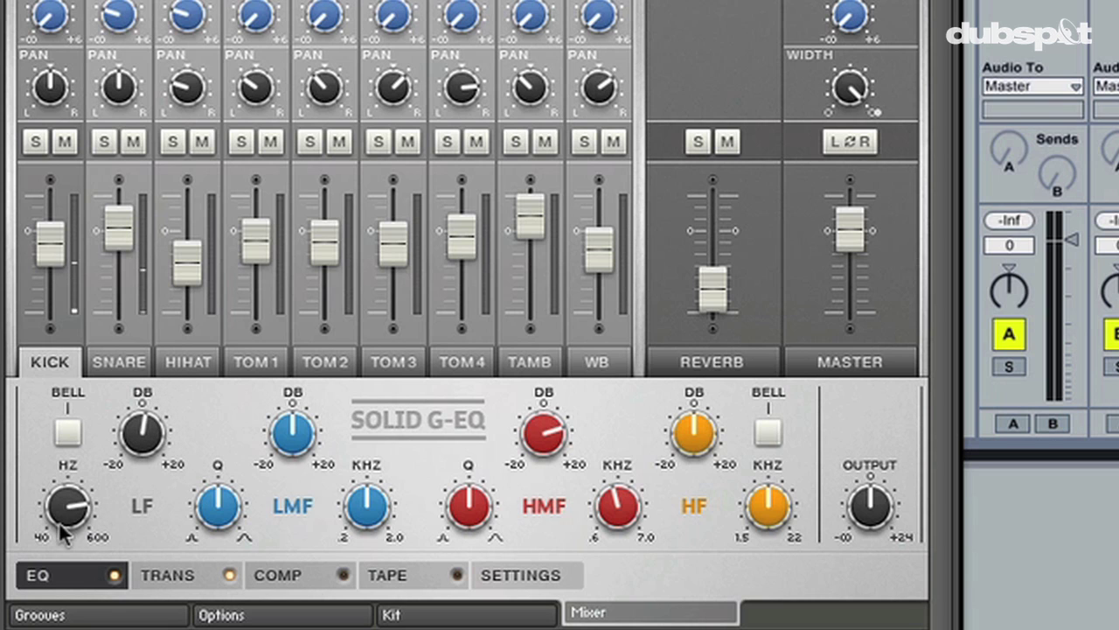
pyautogui.moveTo(60, 533); pyautogui.dragTo(82, 537)
pyautogui.moveTo(143, 446); pyautogui.dragTo(142, 441)
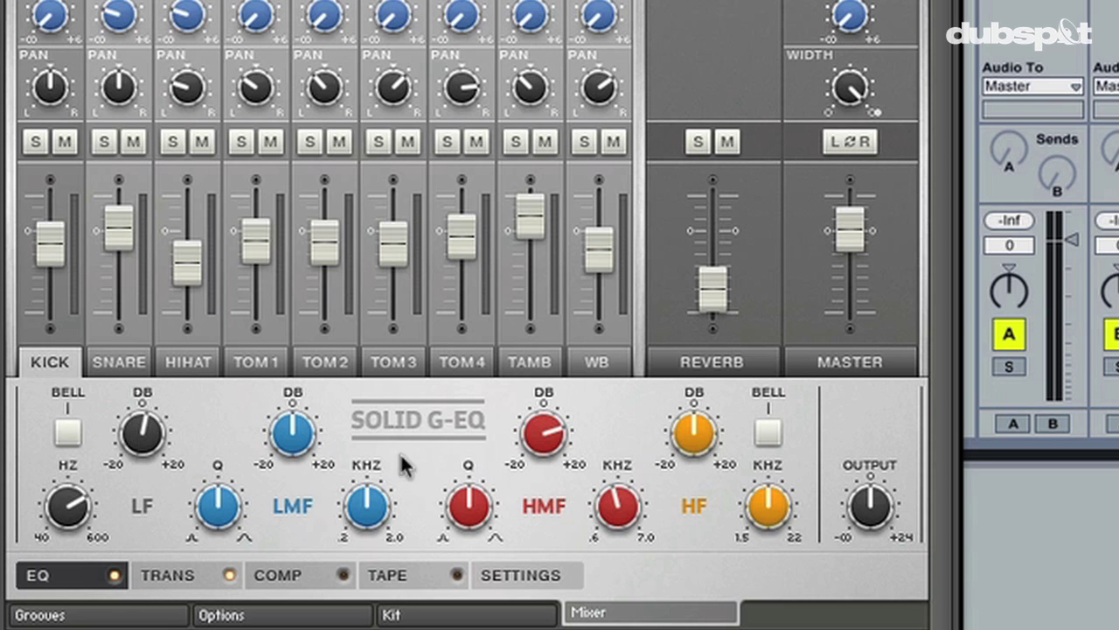
pyautogui.click(157, 579)
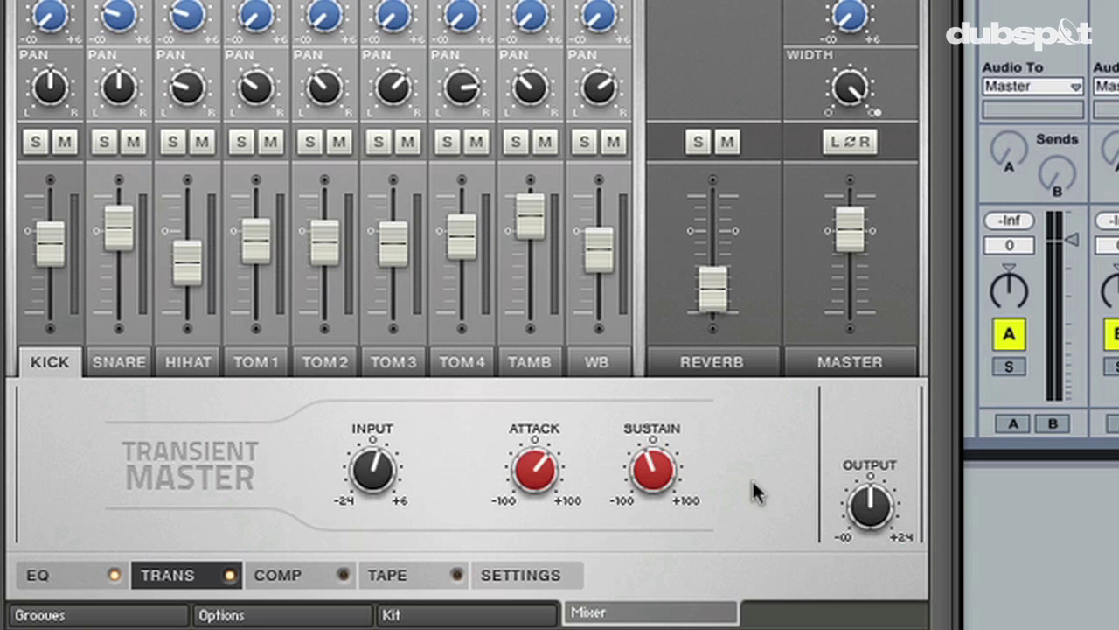
# Vary the kick's Transient Master attack and sustain, leaving Attack near +100 and Sustain near centre.
pyautogui.moveTo(553, 474); pyautogui.dragTo(529, 612)
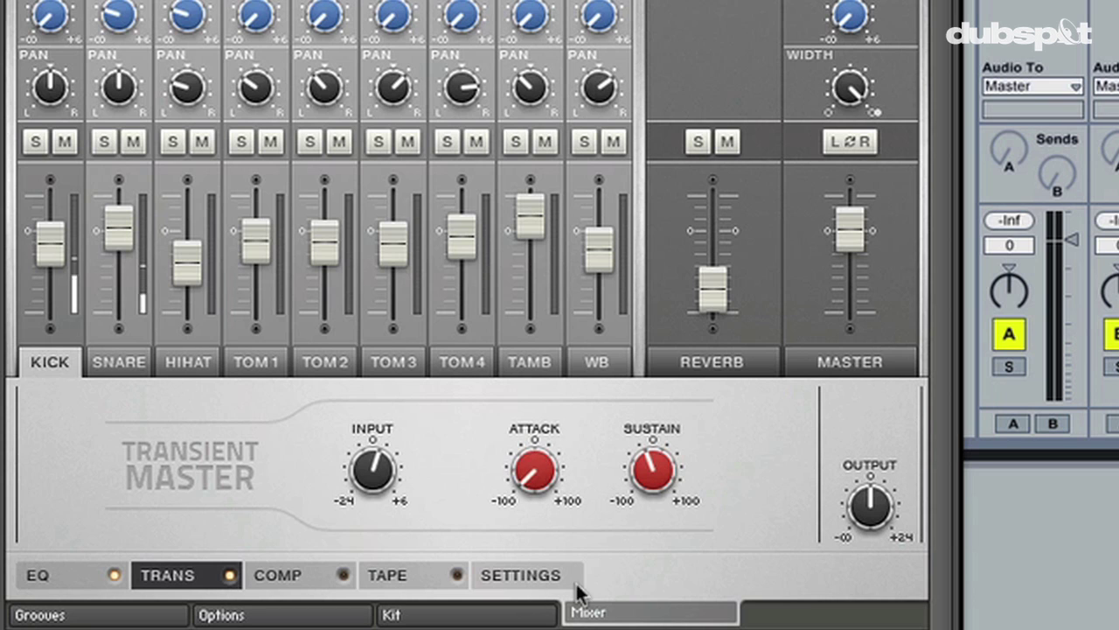
pyautogui.moveTo(656, 489); pyautogui.dragTo(688, 249)
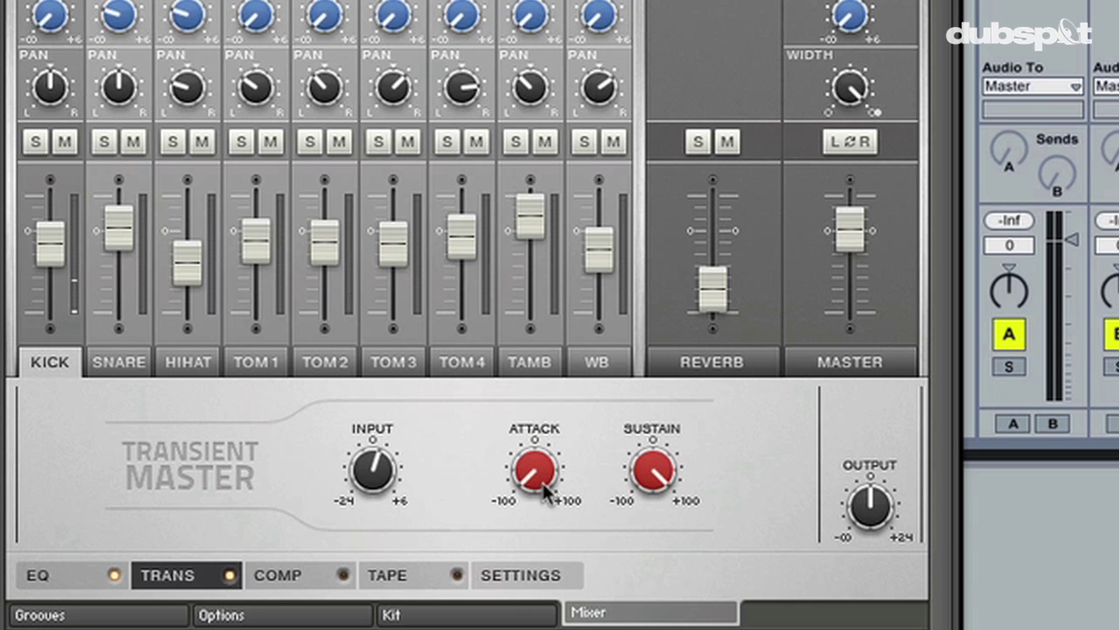
pyautogui.moveTo(543, 486); pyautogui.dragTo(545, 243)
pyautogui.moveTo(654, 472); pyautogui.dragTo(650, 606)
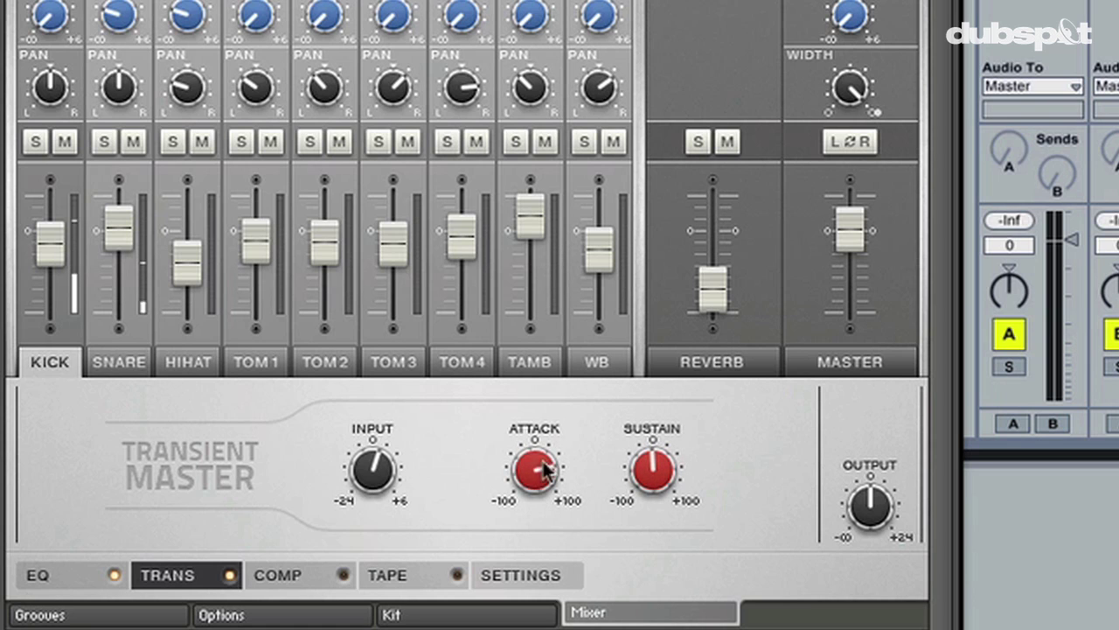
pyautogui.moveTo(546, 461); pyautogui.dragTo(552, 486)
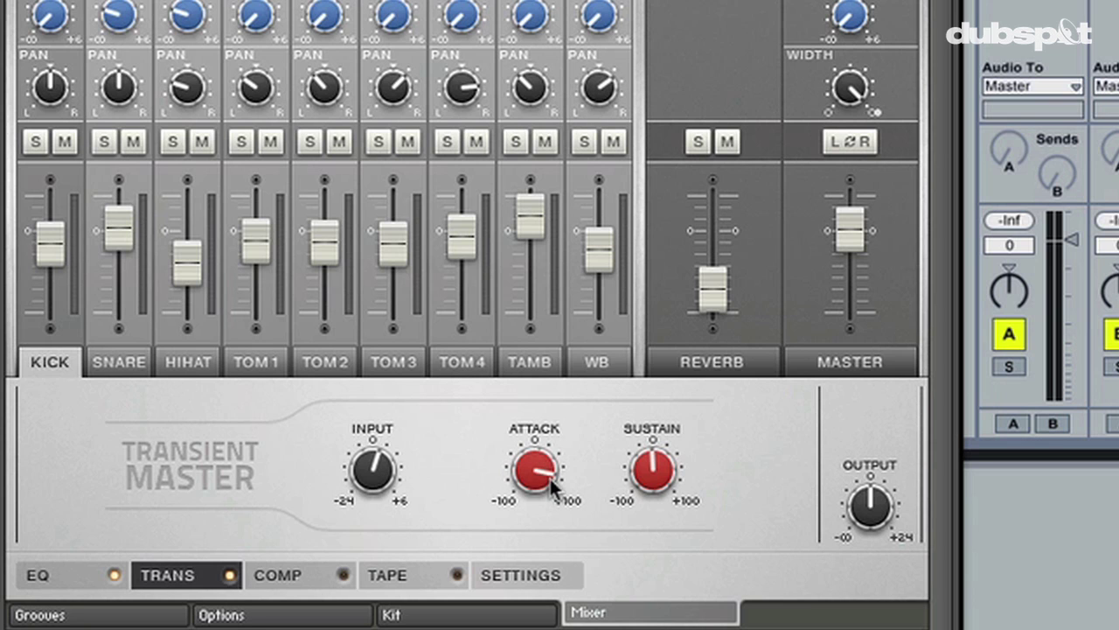
pyautogui.moveTo(541, 542); pyautogui.dragTo(550, 556)
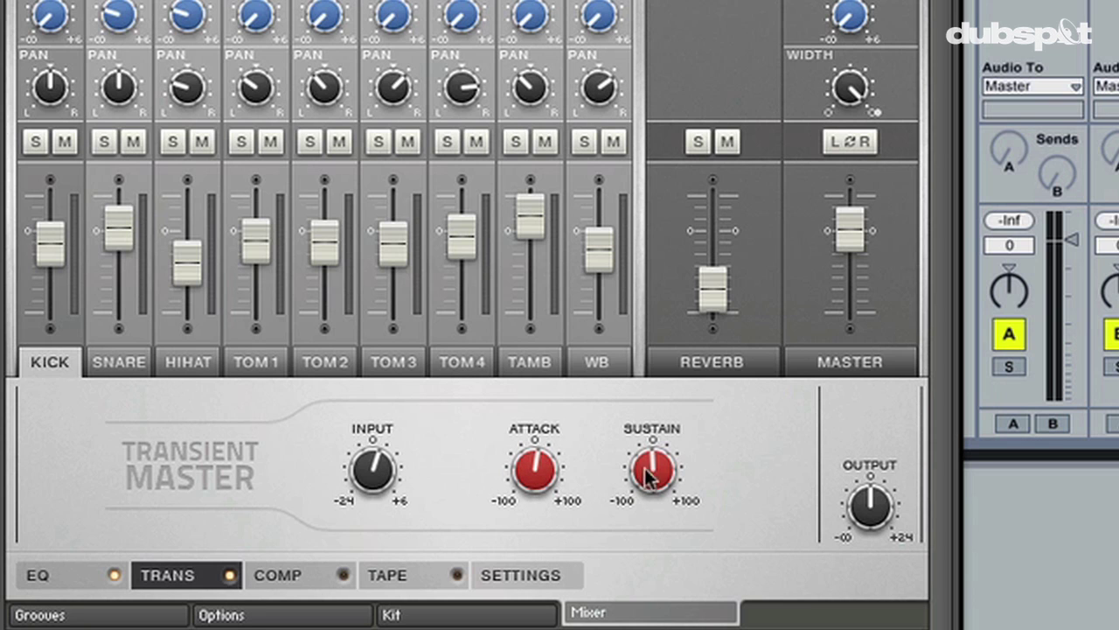
# View the kick's compressor and tape saturator, then click through the SNARE to TOM4 channels.
pyautogui.click(302, 573)
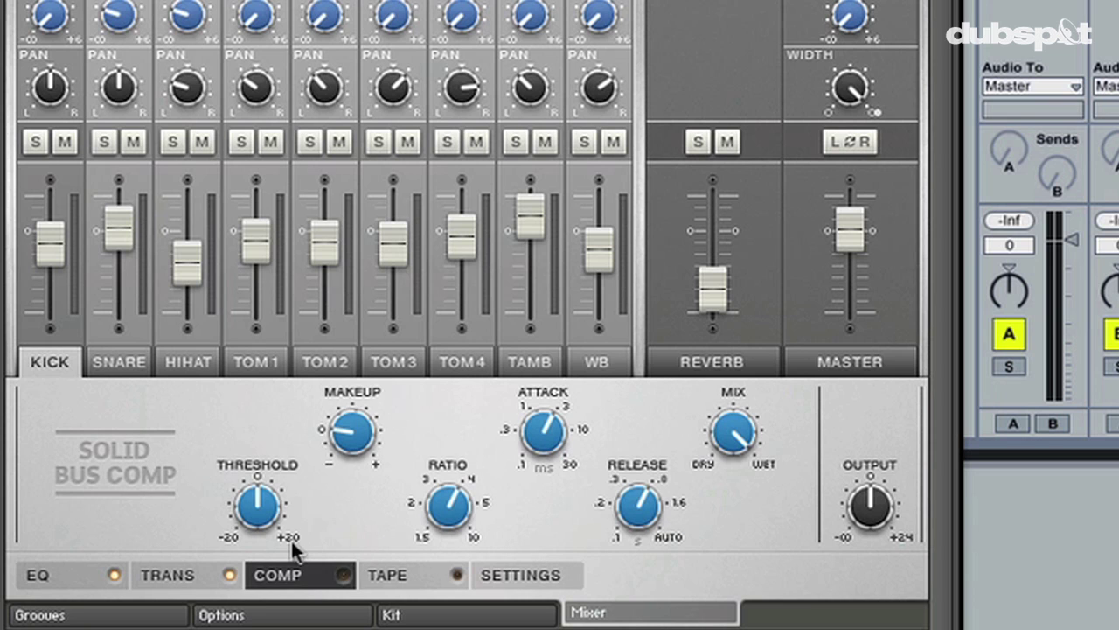
pyautogui.click(391, 579)
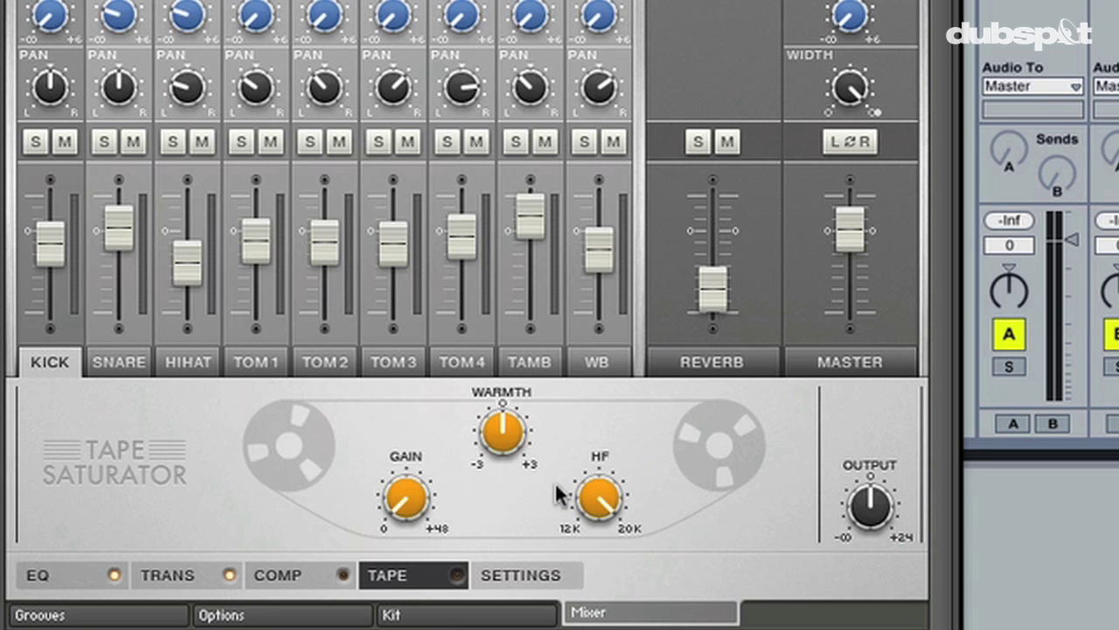
pyautogui.click(117, 354)
pyautogui.click(185, 361)
pyautogui.click(256, 359)
pyautogui.click(319, 361)
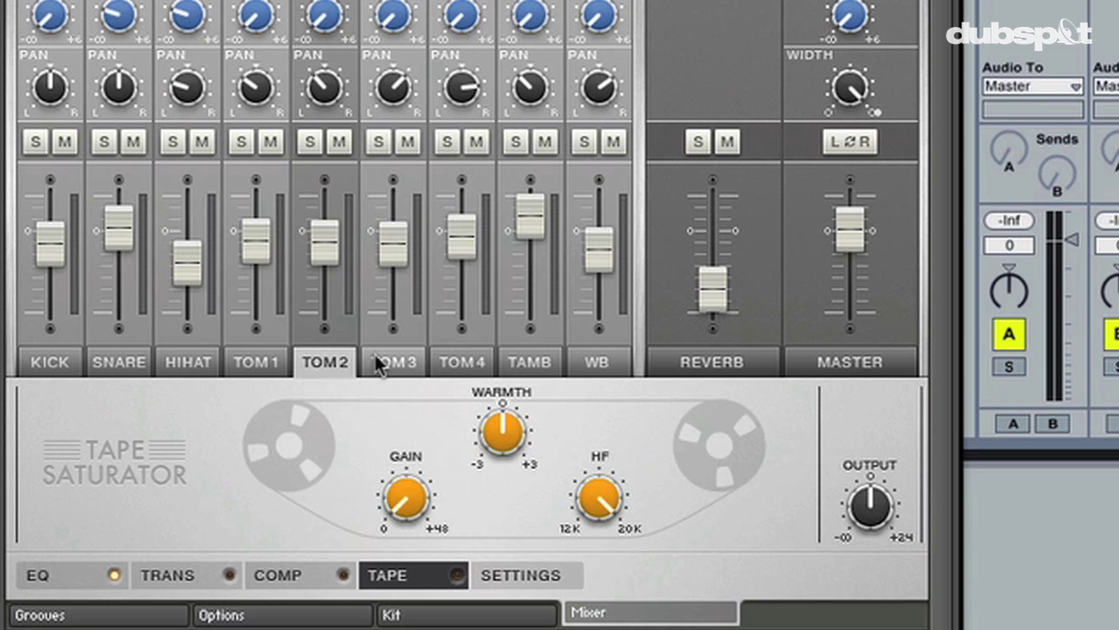
pyautogui.click(389, 360)
pyautogui.click(455, 358)
# Select MASTER, then return to KICK and open its Settings page for mic mix and routing.
pyautogui.click(879, 365)
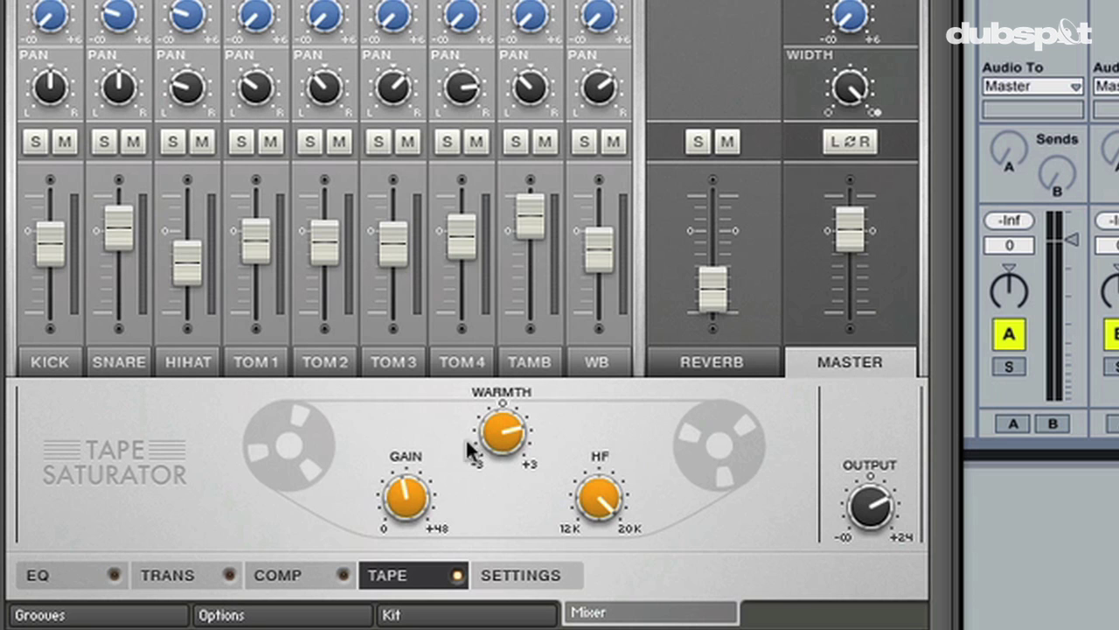
pyautogui.click(66, 363)
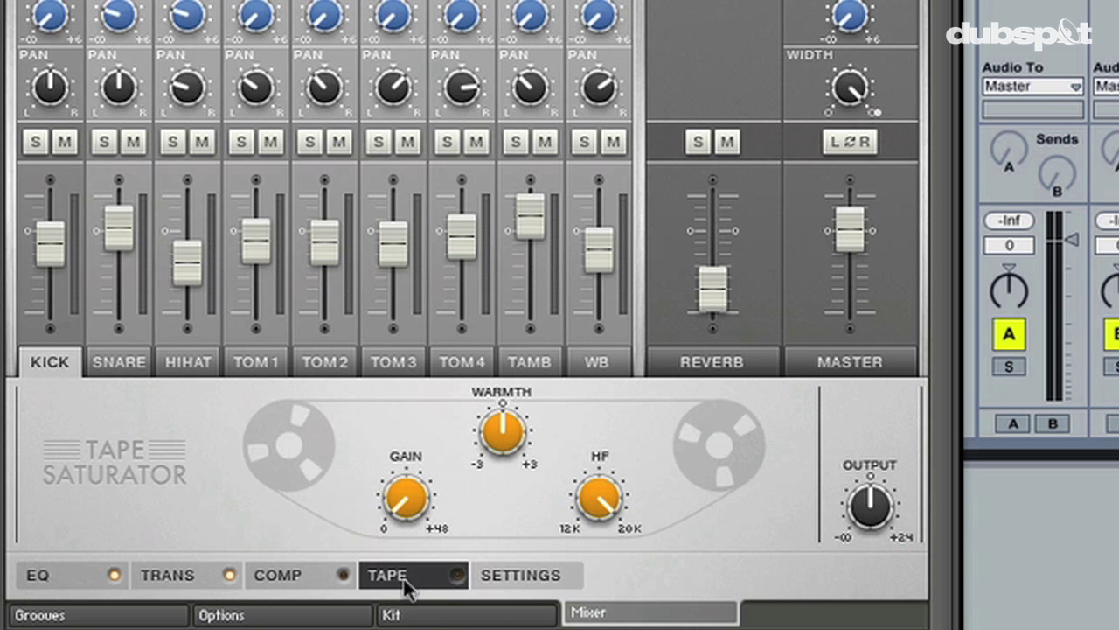
pyautogui.click(504, 578)
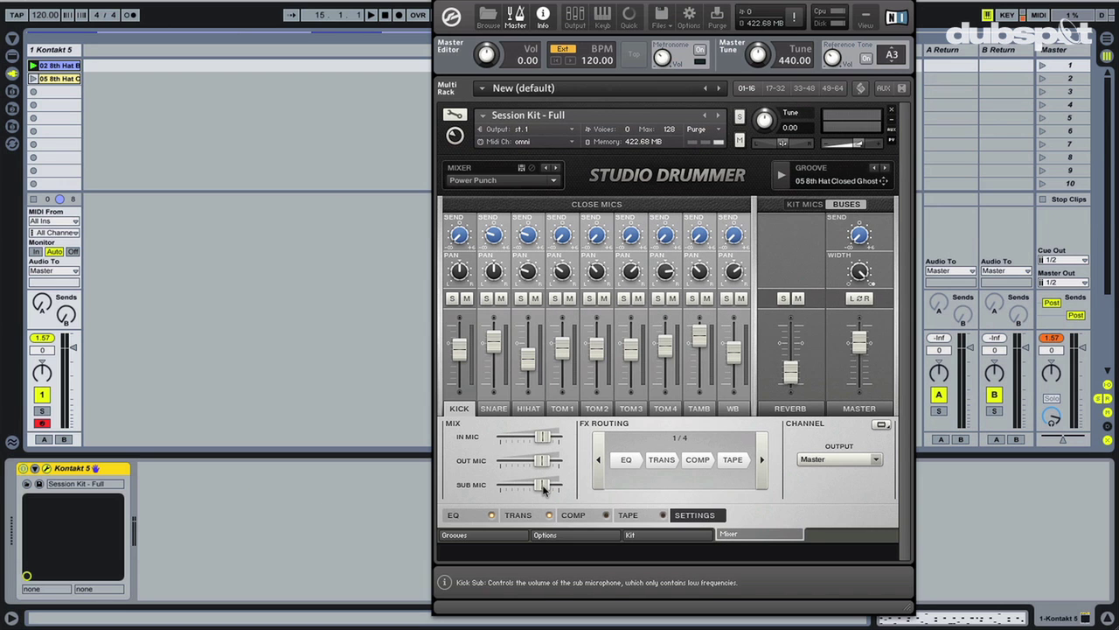
# Lower the kick's sub, out and in mics, rebalance the snare's top, bottom and bleed mics, then move to TOM 2.
pyautogui.moveTo(541, 485); pyautogui.dragTo(472, 469)
pyautogui.moveTo(542, 436); pyautogui.dragTo(532, 463)
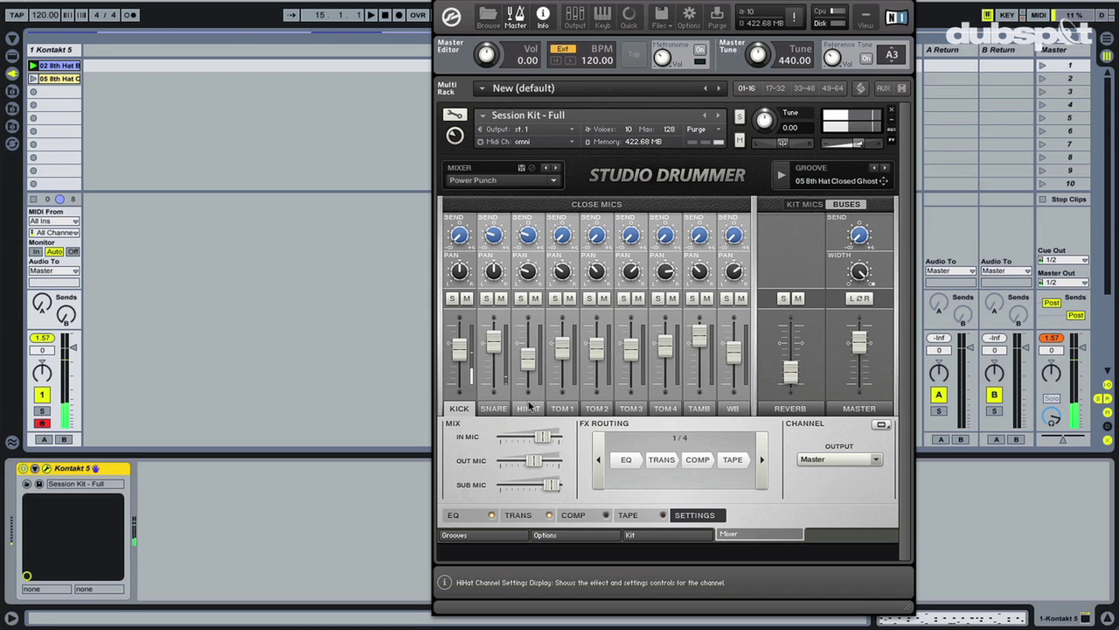
pyautogui.click(494, 409)
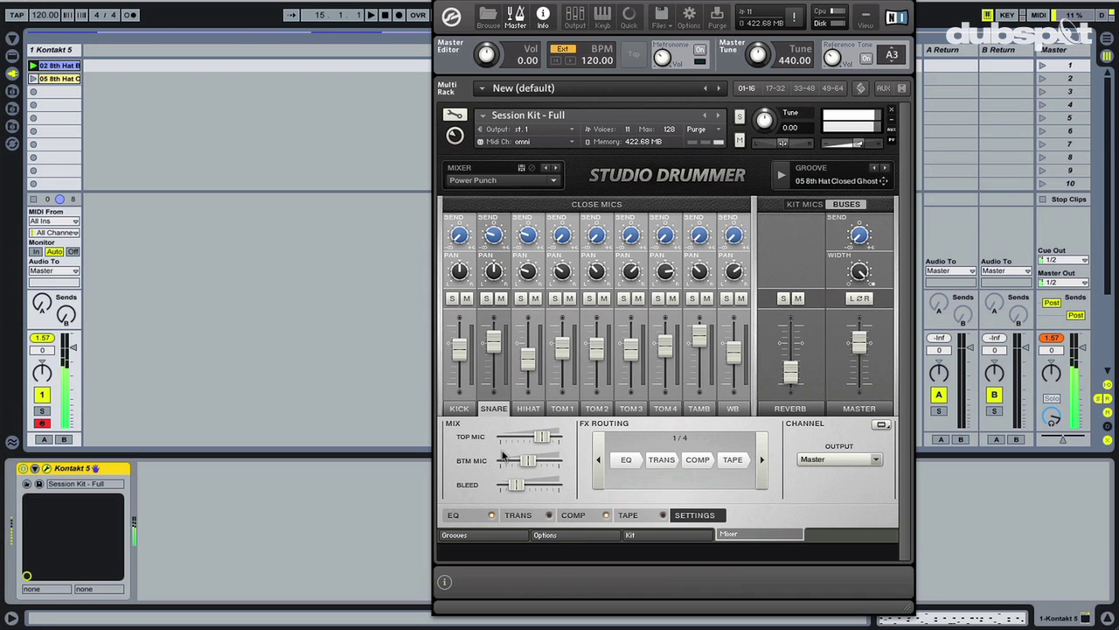
pyautogui.moveTo(527, 461); pyautogui.dragTo(531, 435)
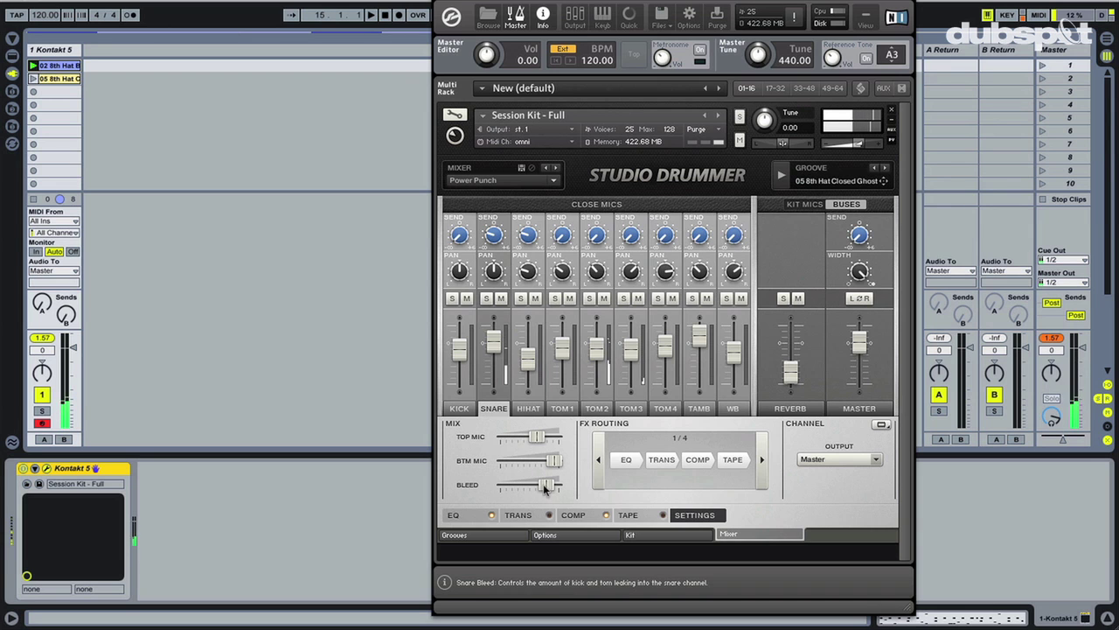
pyautogui.moveTo(539, 493); pyautogui.dragTo(456, 522)
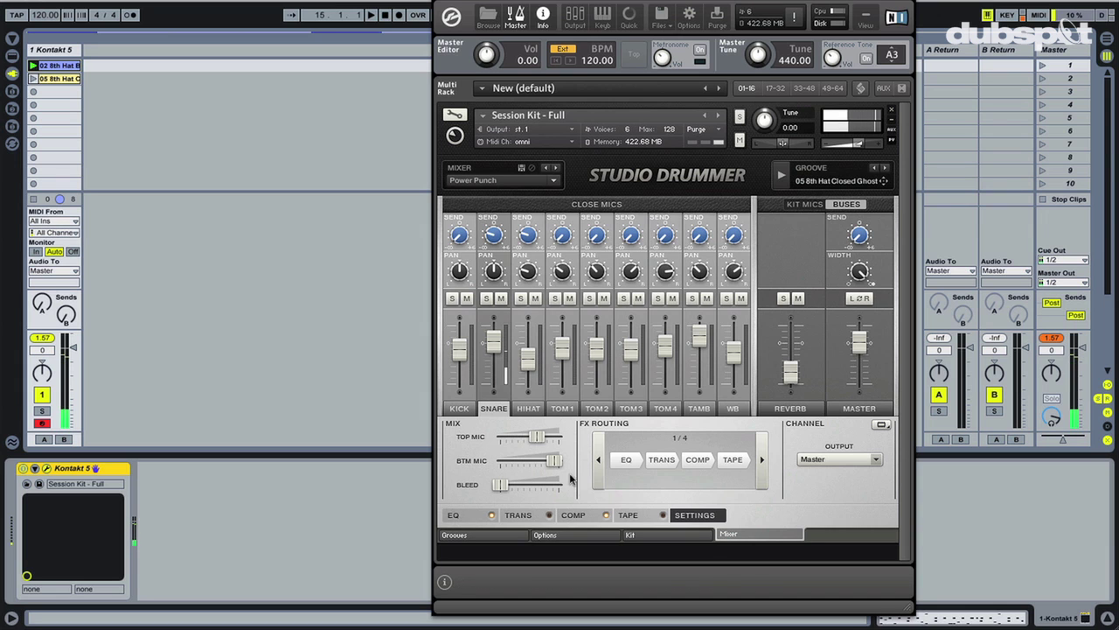
pyautogui.moveTo(552, 462); pyautogui.dragTo(534, 462)
pyautogui.moveTo(499, 484); pyautogui.dragTo(531, 485)
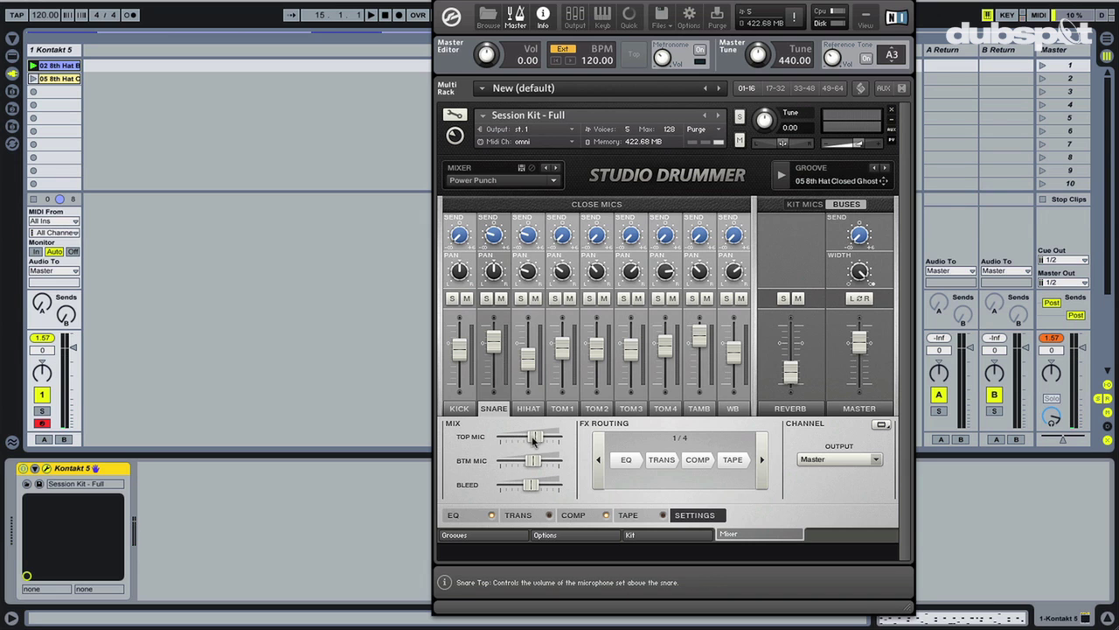
pyautogui.press('Right')
pyautogui.press('Right')
pyautogui.press('Right')
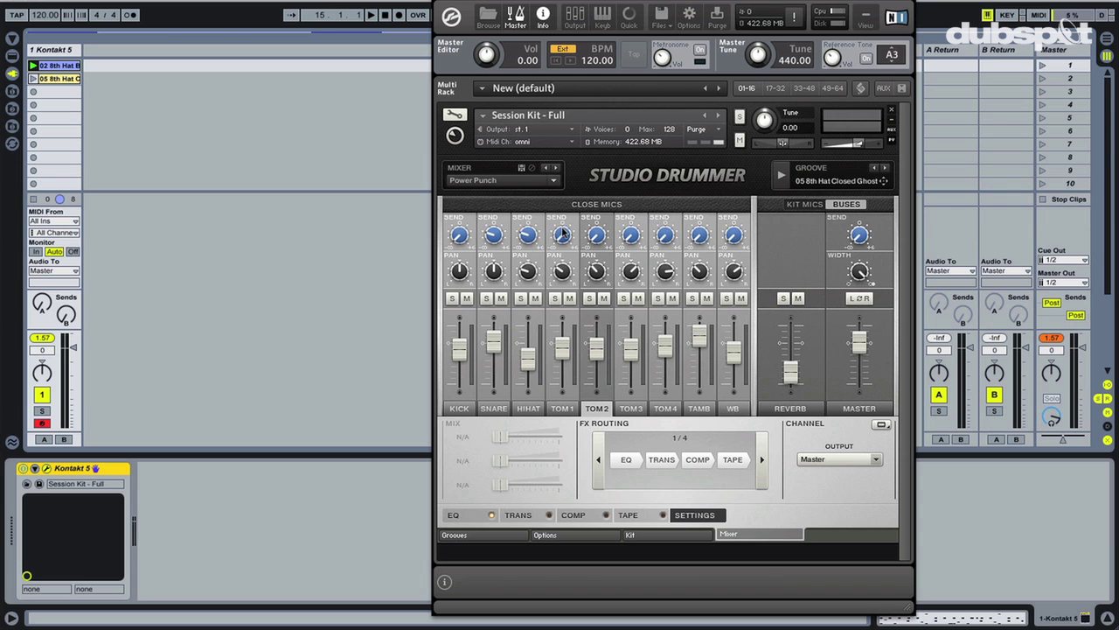
# Check the reverb, switch to Kit Mics, unmute ROOM and leave its fader turned low.
pyautogui.click(820, 402)
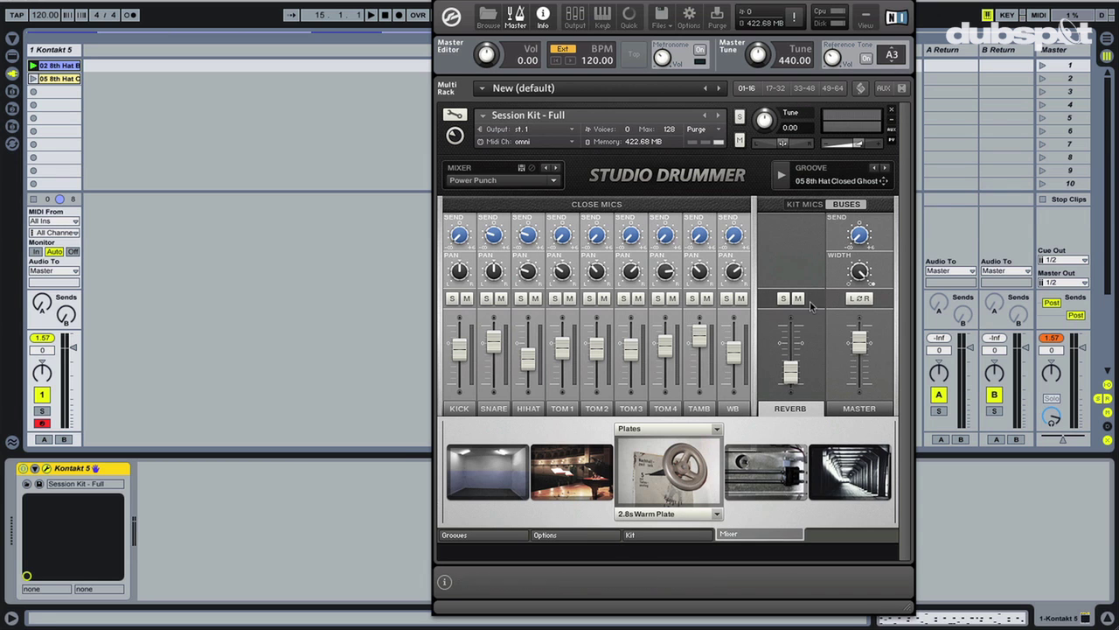
pyautogui.click(805, 205)
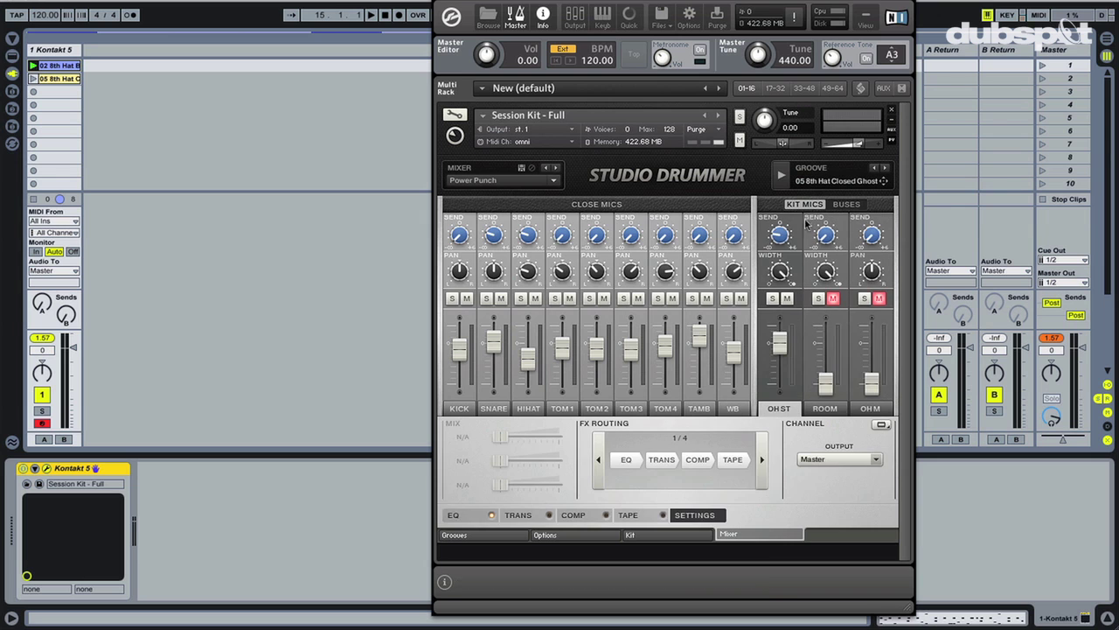
pyautogui.click(832, 298)
pyautogui.moveTo(827, 371); pyautogui.dragTo(827, 317)
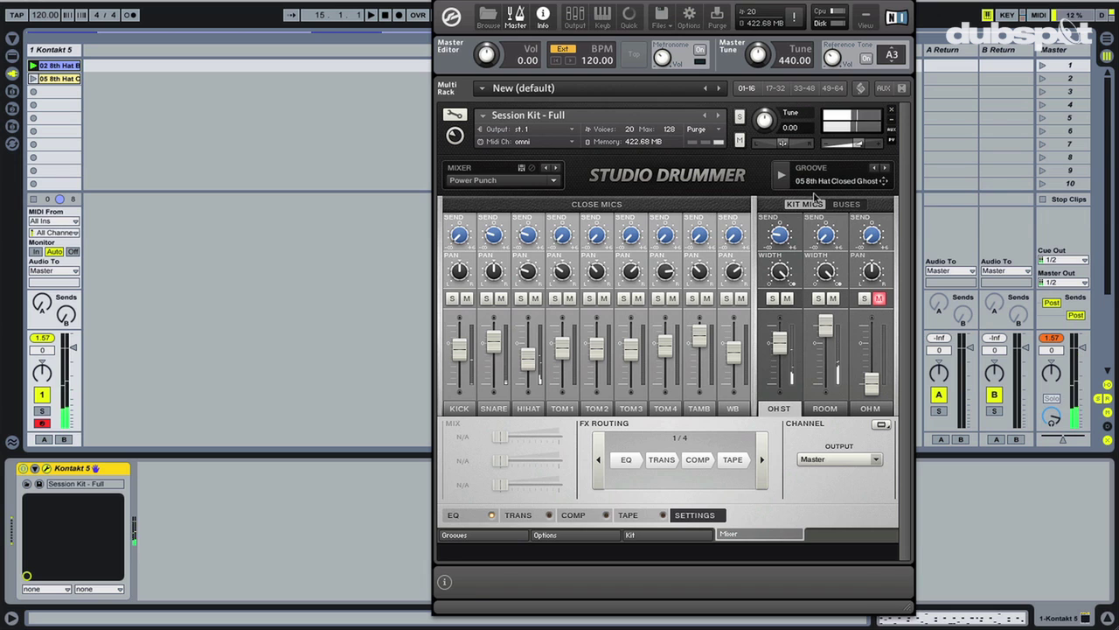
pyautogui.moveTo(825, 326); pyautogui.dragTo(825, 382)
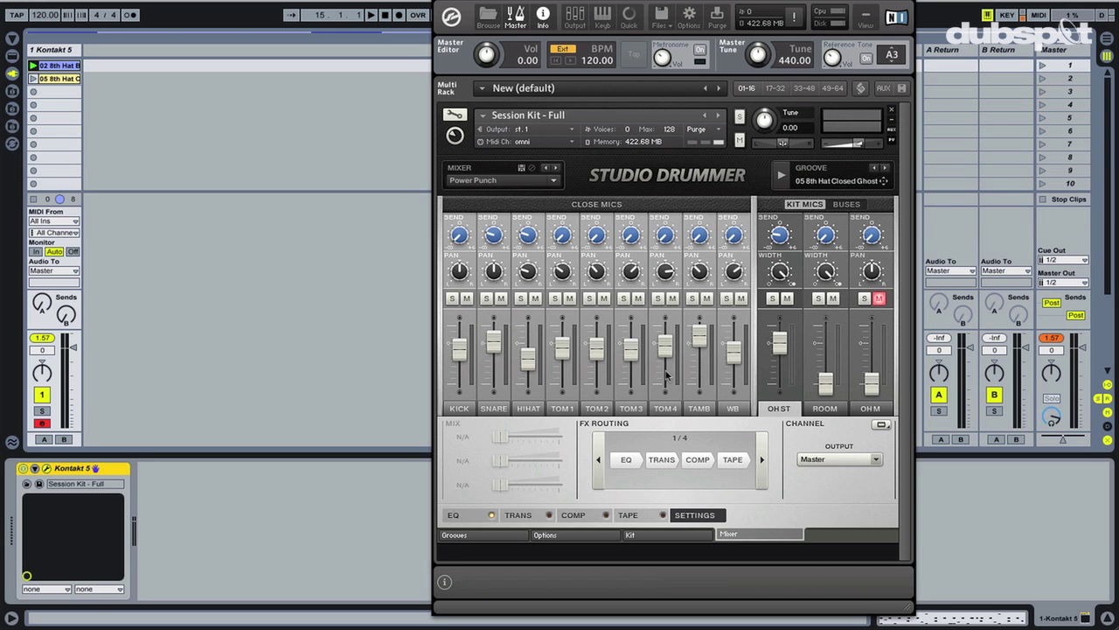
# Select the Master bus, start playback and raise its Tape Saturator gain.
pyautogui.click(459, 407)
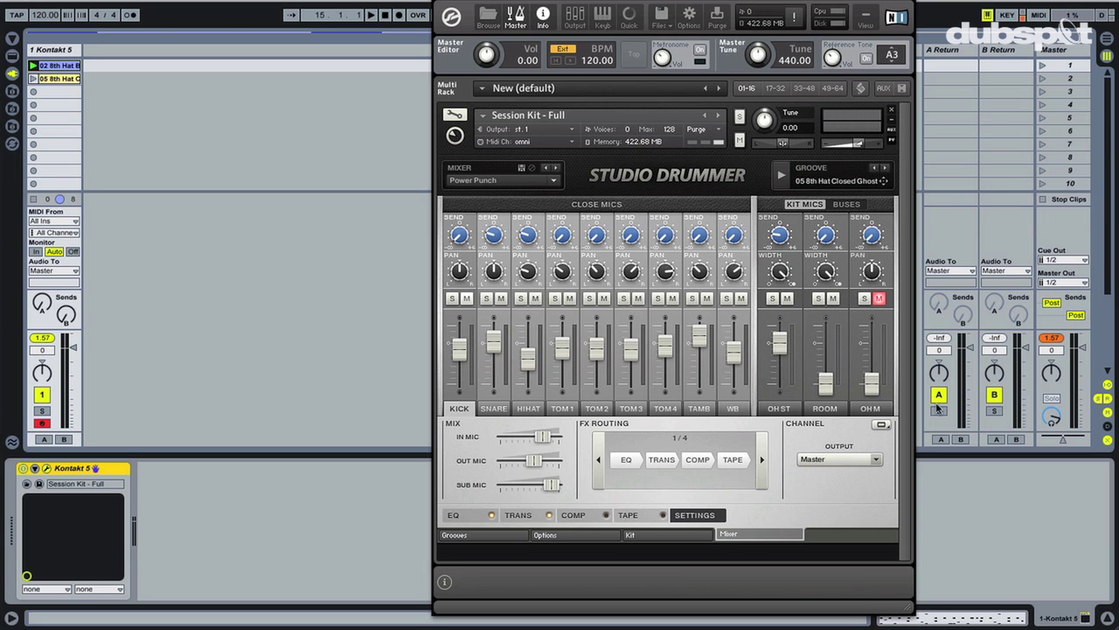
pyautogui.click(845, 203)
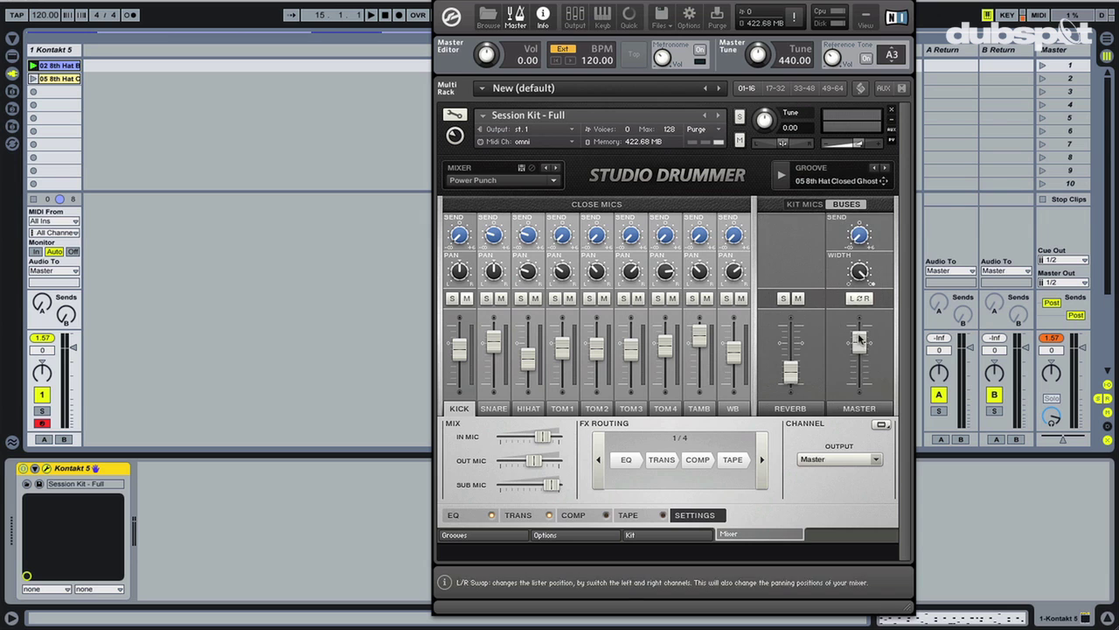
pyautogui.click(855, 414)
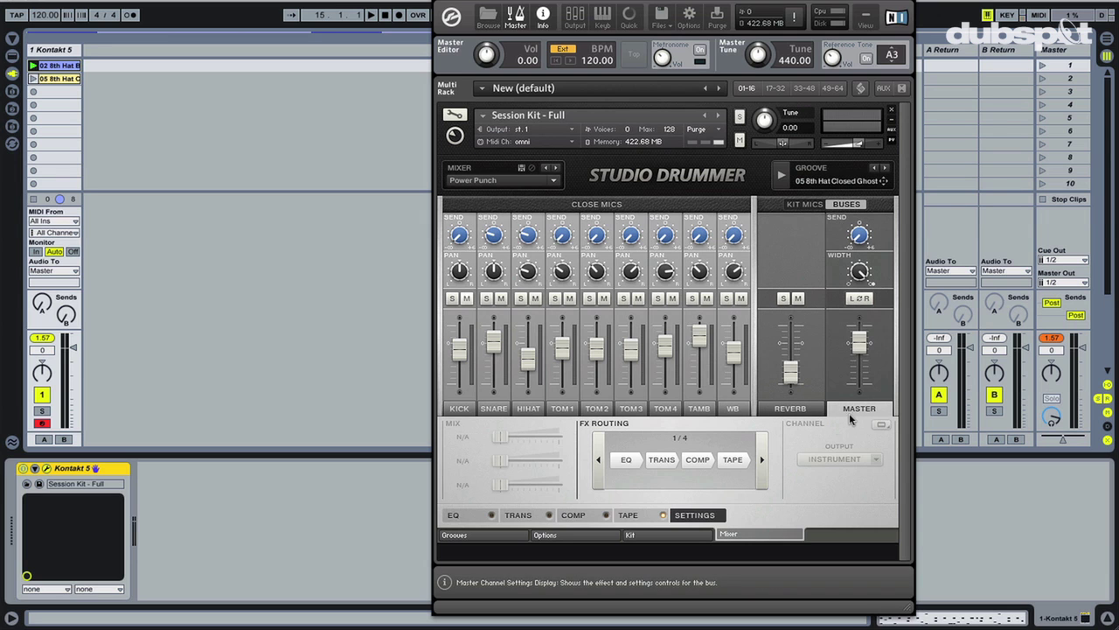
pyautogui.click(629, 516)
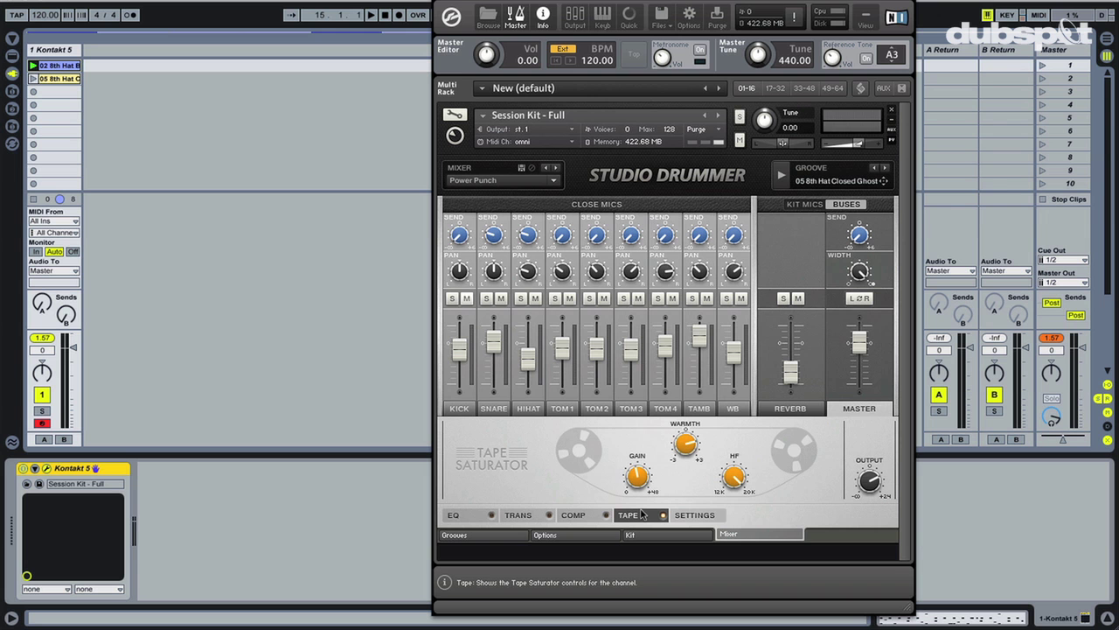
pyautogui.press('space')
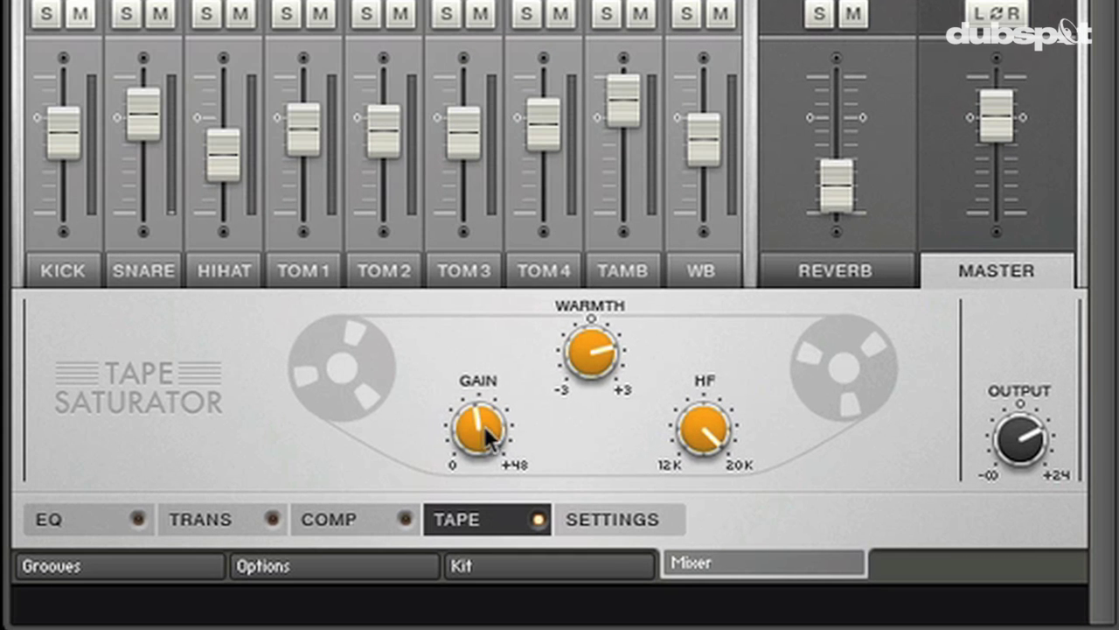
pyautogui.moveTo(487, 438); pyautogui.dragTo(521, 337)
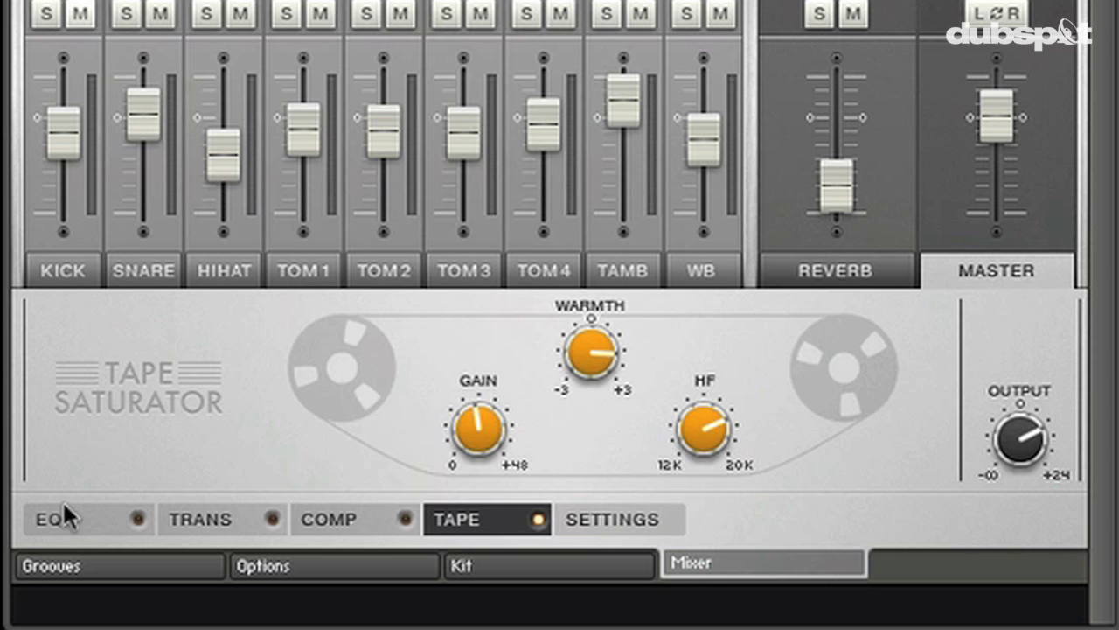
# Enable the Master bus Transient Master with Attack lowered and Sustain raised.
pyautogui.click(210, 521)
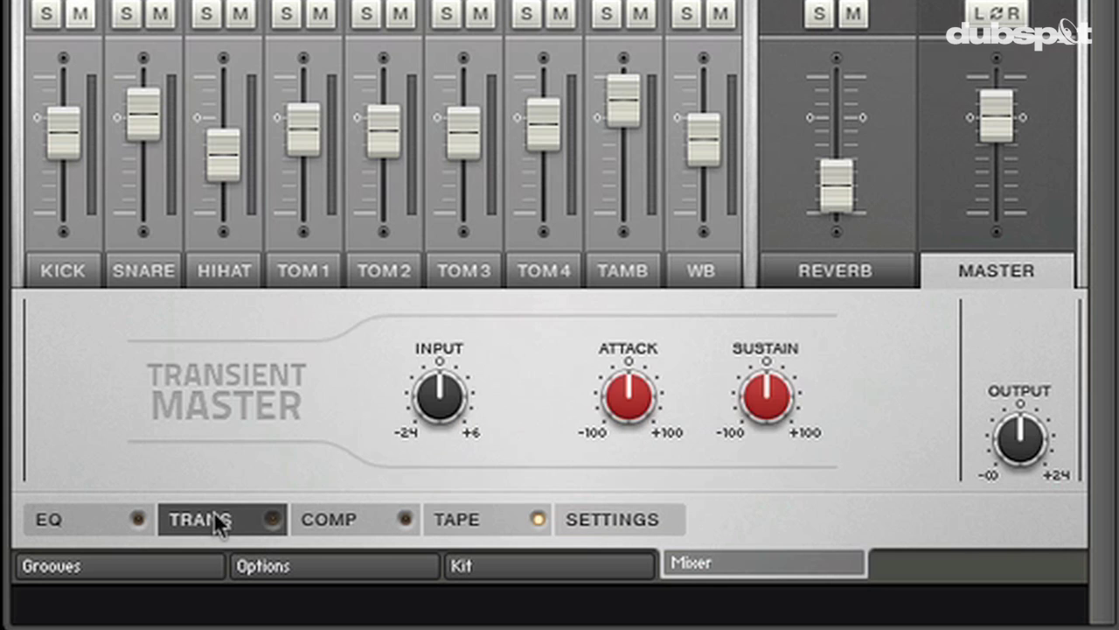
pyautogui.click(272, 519)
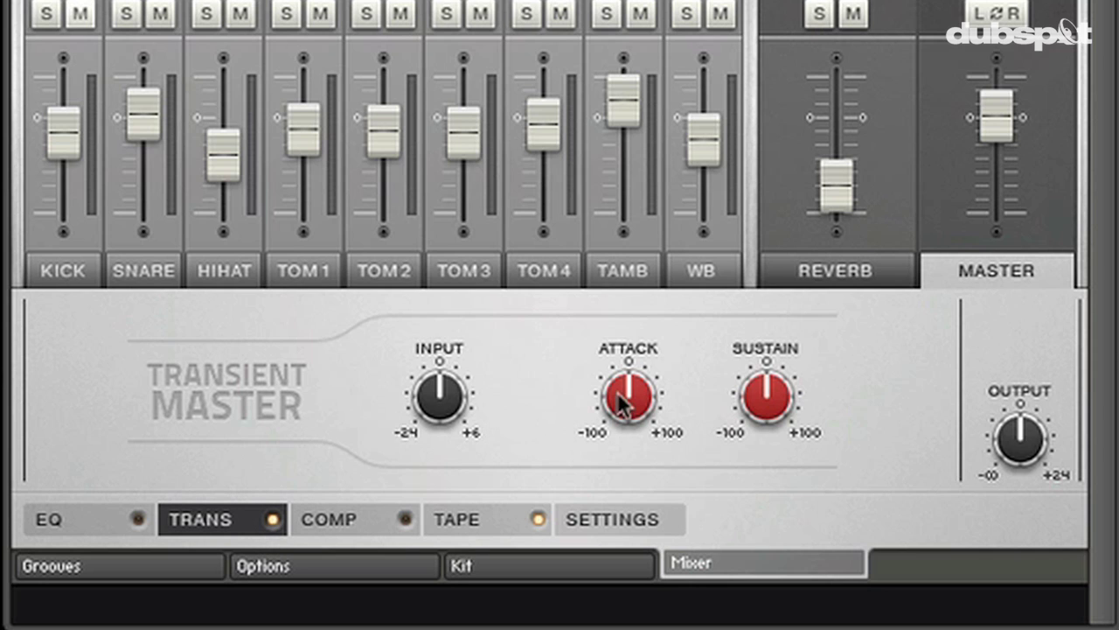
pyautogui.moveTo(623, 402); pyautogui.dragTo(675, 538)
pyautogui.moveTo(779, 407); pyautogui.dragTo(791, 124)
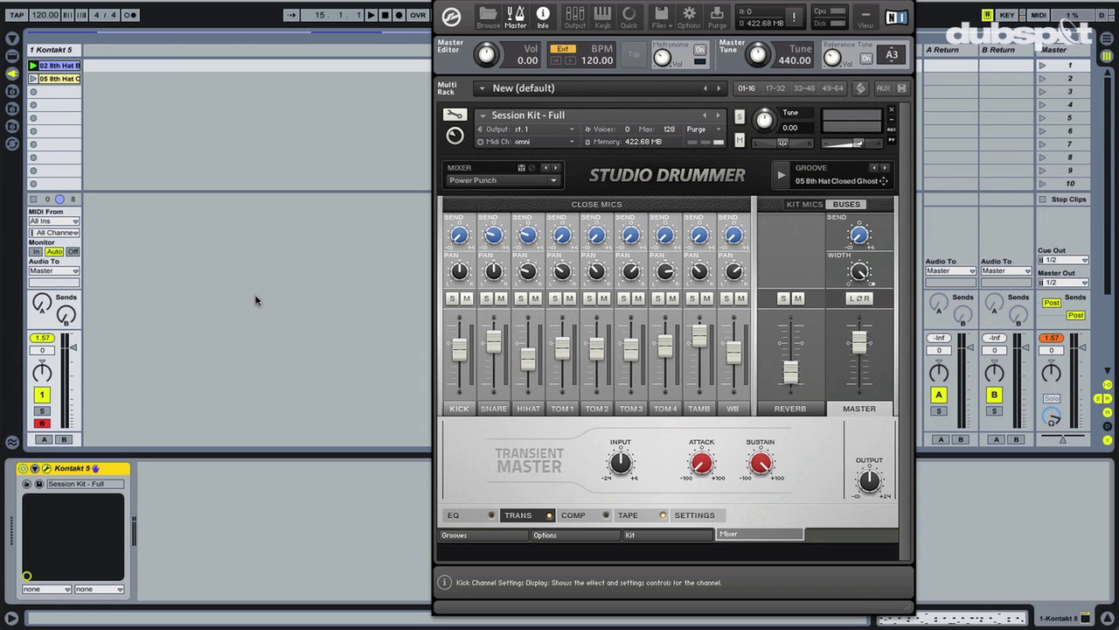
# Cycle through the Master bus EQ, TRANS, COMP, TAPE and routing pages, ending on Bus Comp.
pyautogui.click(574, 515)
pyautogui.click(517, 515)
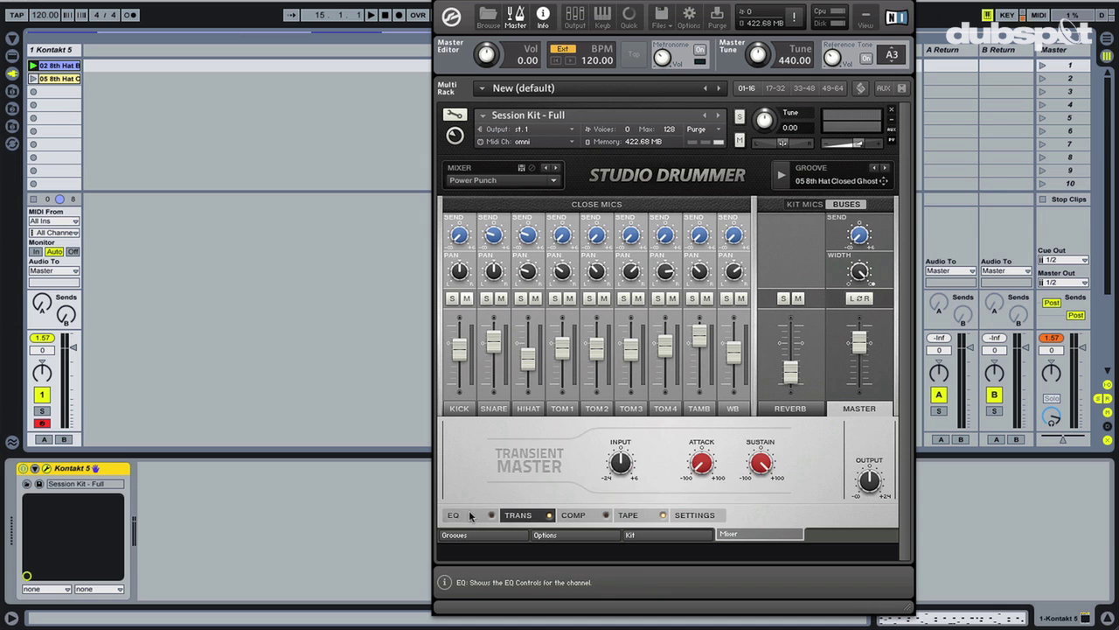
pyautogui.click(470, 515)
pyautogui.click(520, 515)
pyautogui.click(573, 515)
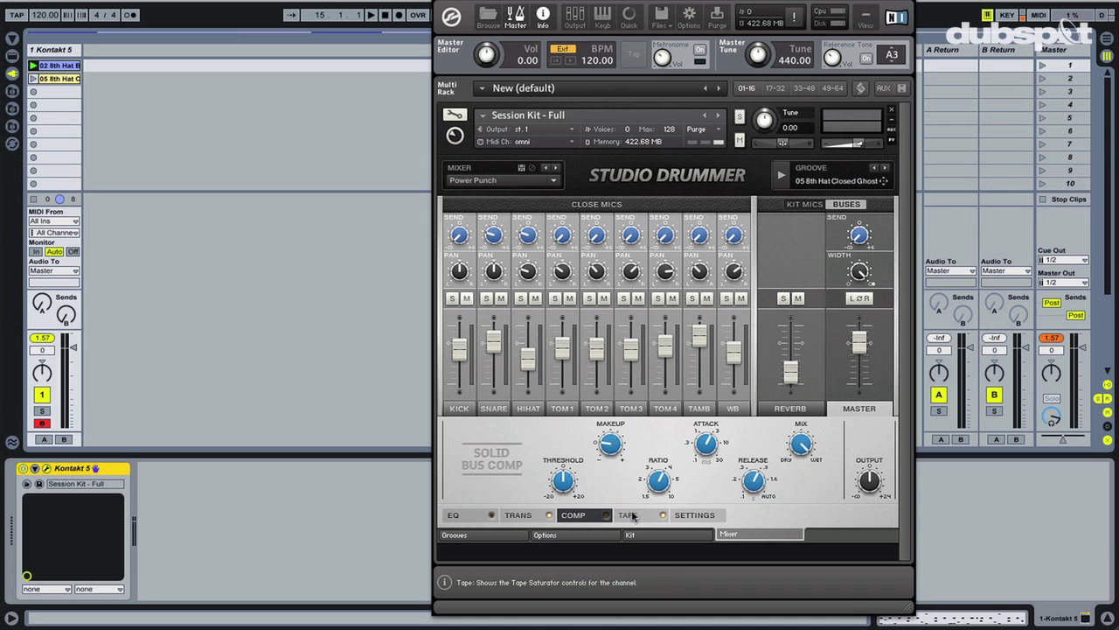
pyautogui.click(628, 515)
pyautogui.click(695, 516)
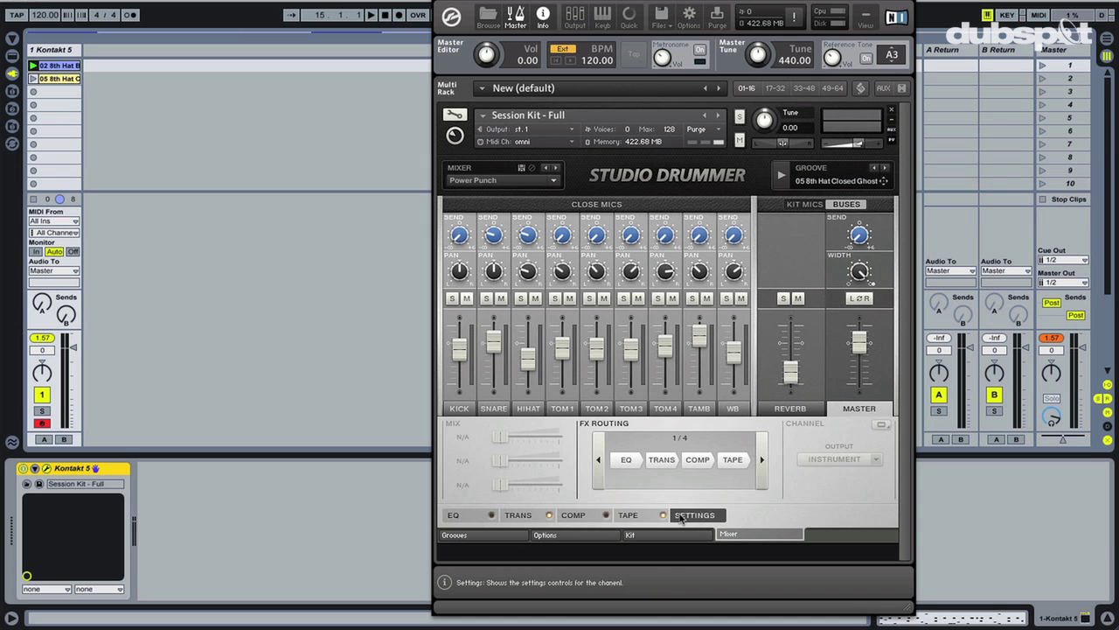
pyautogui.click(573, 515)
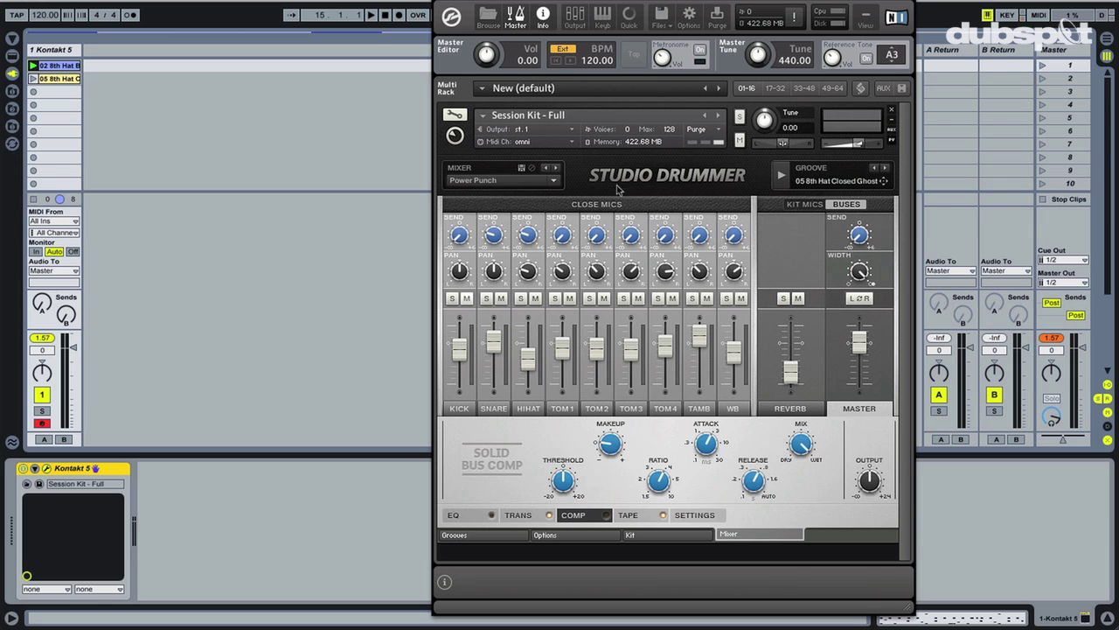
# Launch the hat groove clip and load the Metallic Drive mixer preset instead of Power Punch.
pyautogui.click(553, 181)
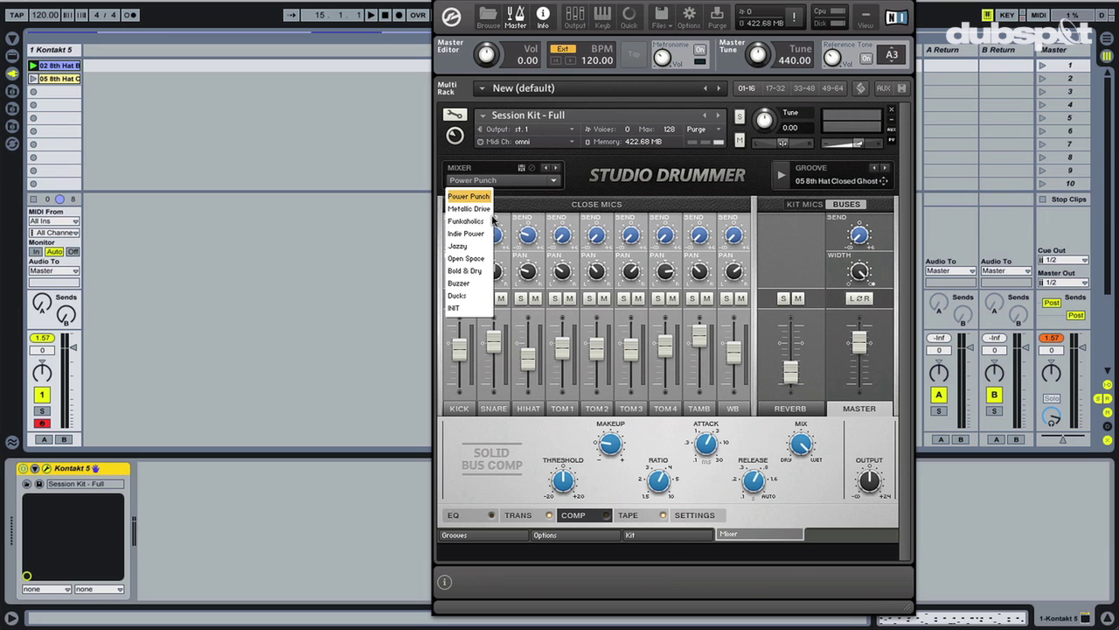
pyautogui.click(542, 438)
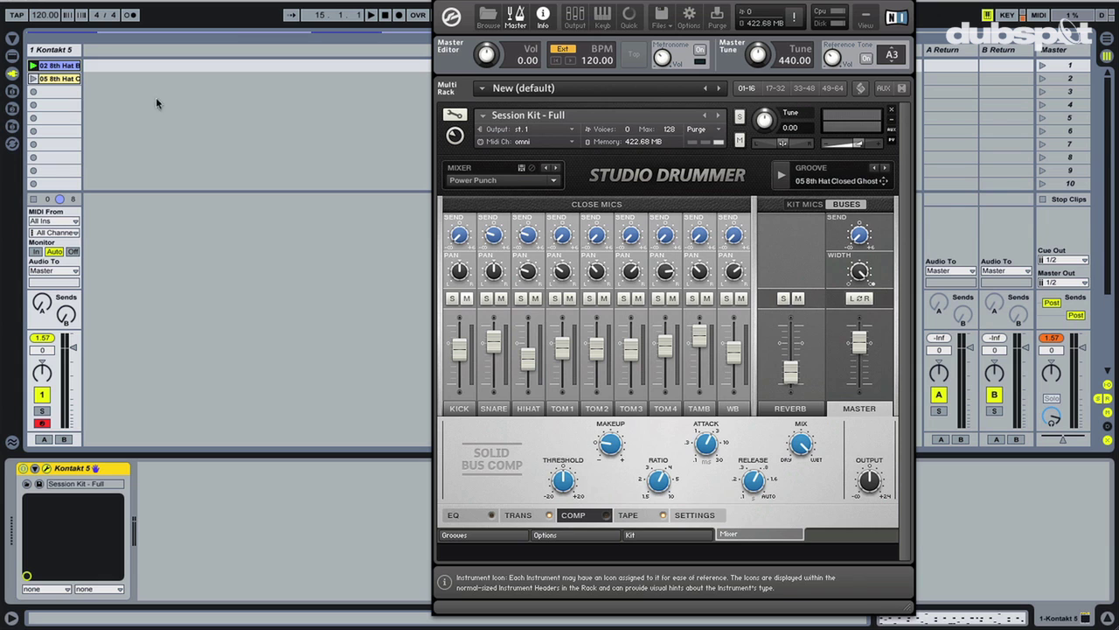
pyautogui.click(33, 65)
pyautogui.click(554, 182)
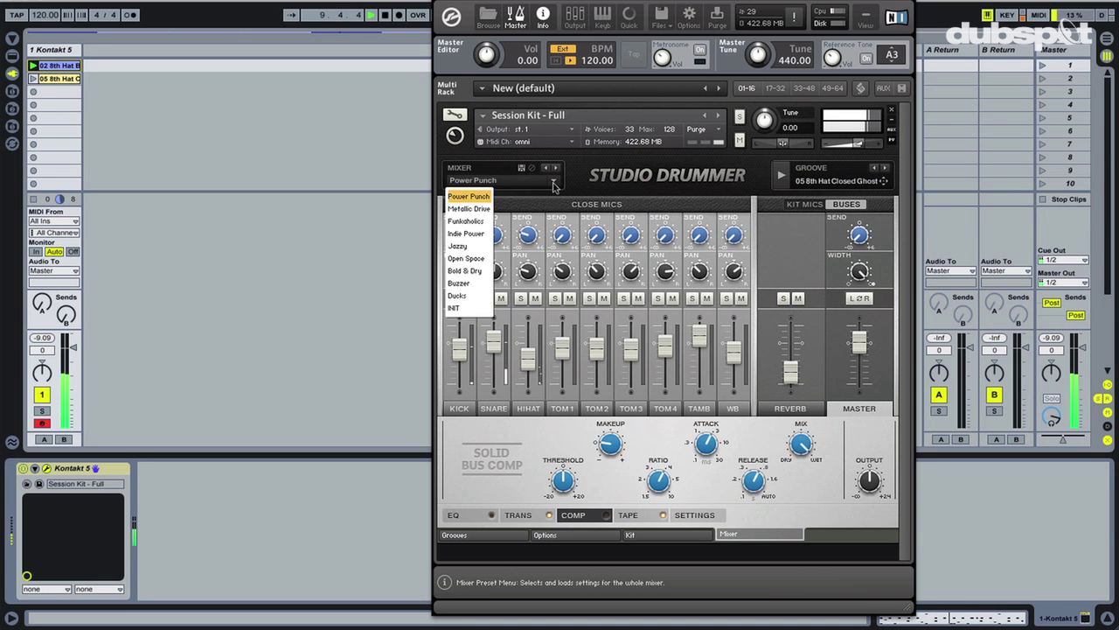
pyautogui.press('Down')
pyautogui.press('Return')
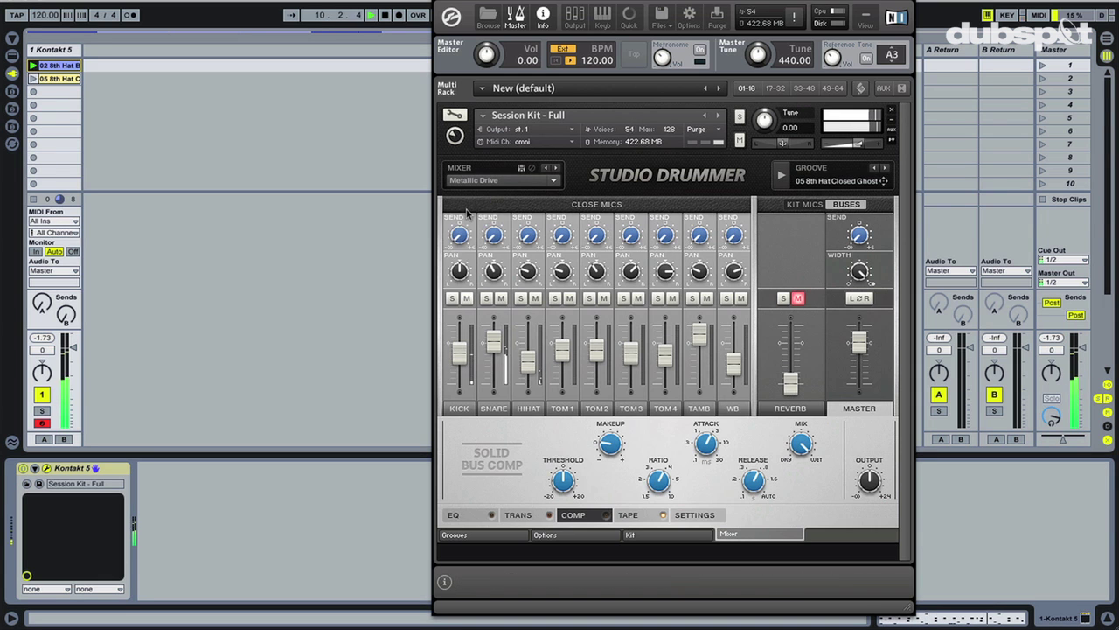
# Audition the Funkaholics and Bold & Dry mixer presets, then settle on Buzzer.
pyautogui.click(553, 182)
pyautogui.press('Down')
pyautogui.press('Return')
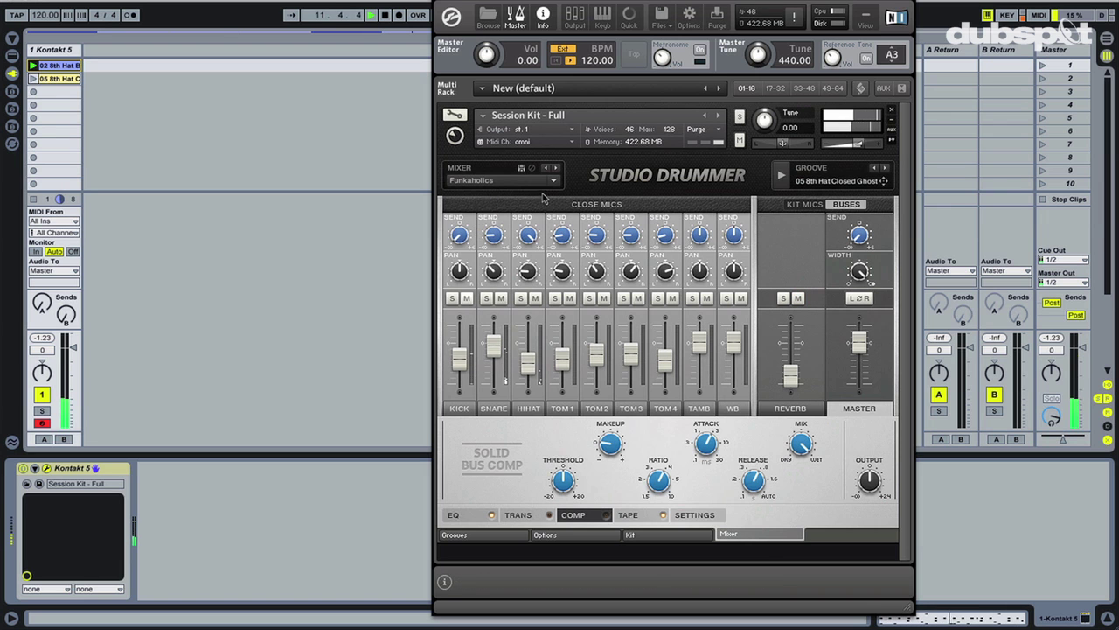
pyautogui.click(553, 182)
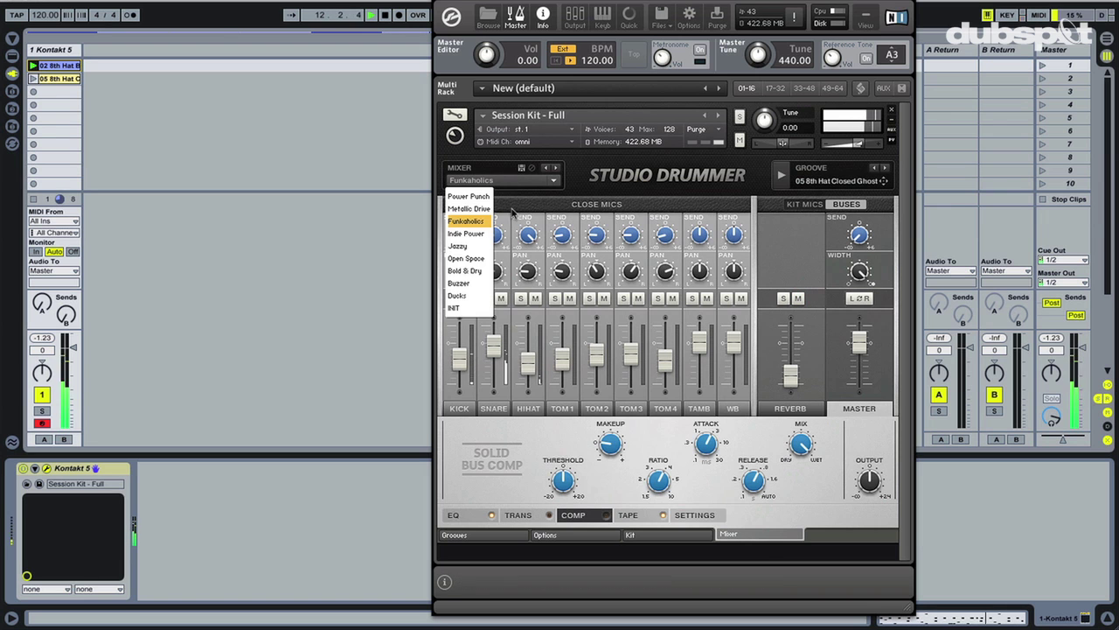
pyautogui.click(473, 270)
pyautogui.click(553, 182)
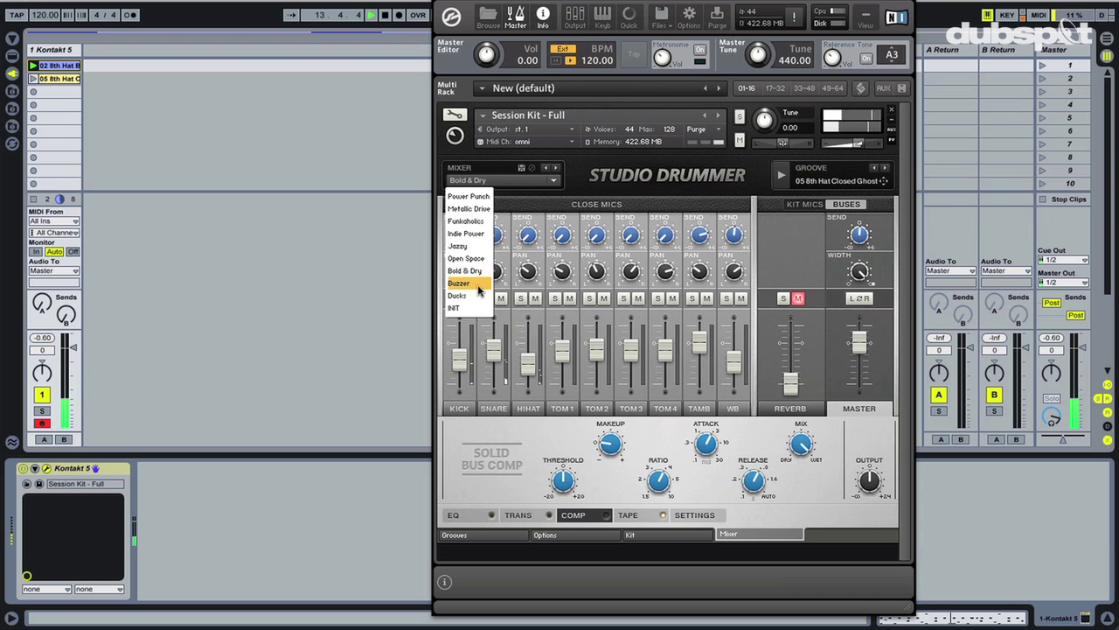
pyautogui.click(478, 286)
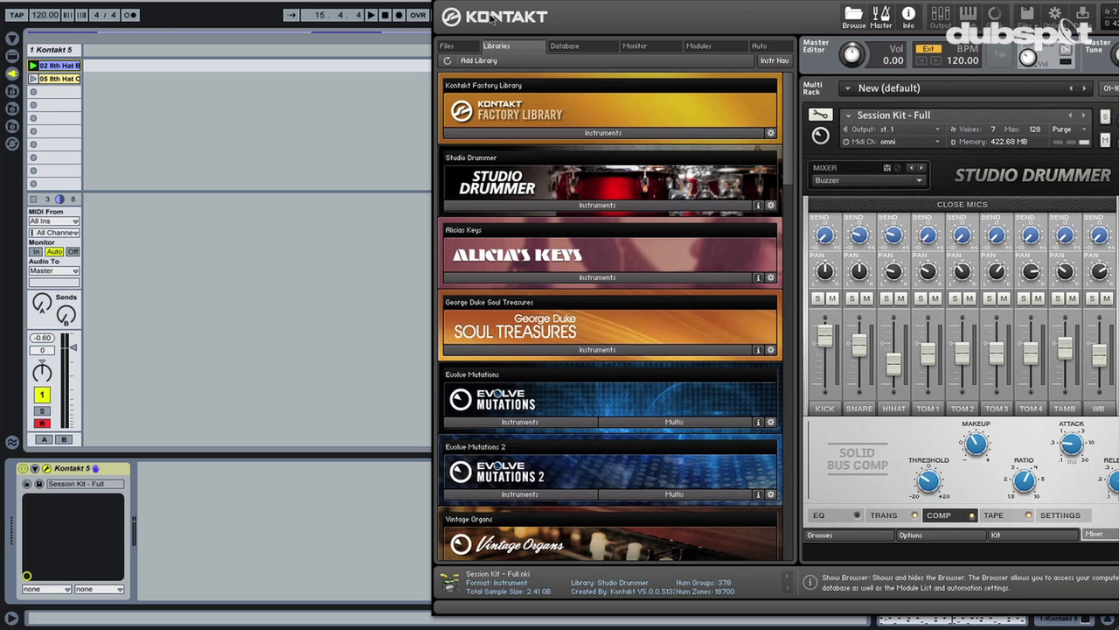
# Drag Stadium Kit - Lite.nki from Libraries > Studio Drummer > Instruments into the rack.
pyautogui.click(488, 17)
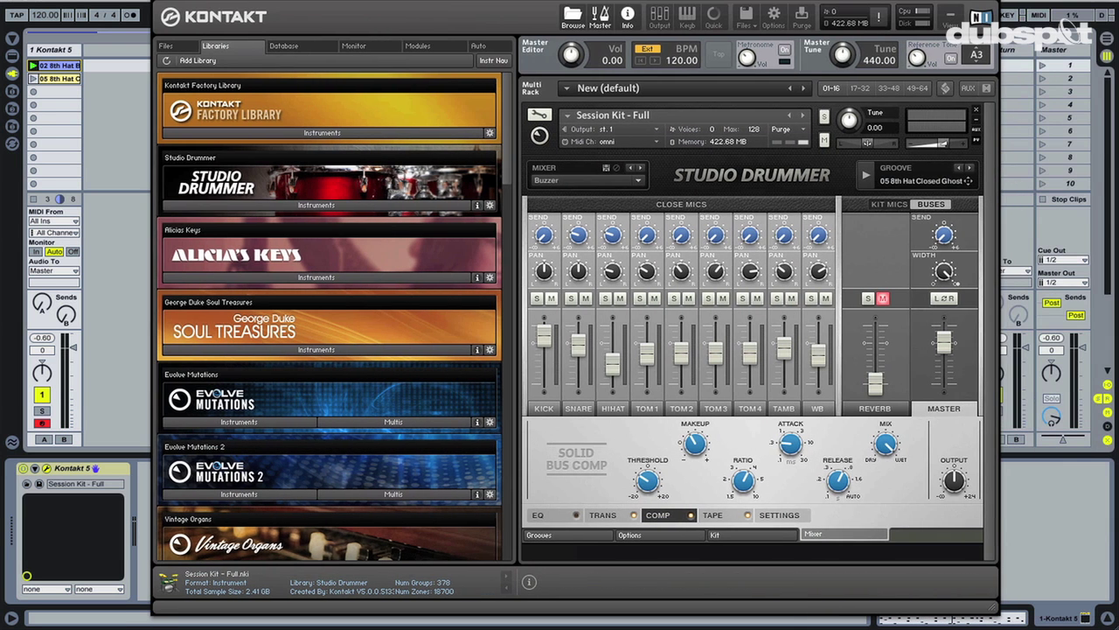
pyautogui.click(409, 204)
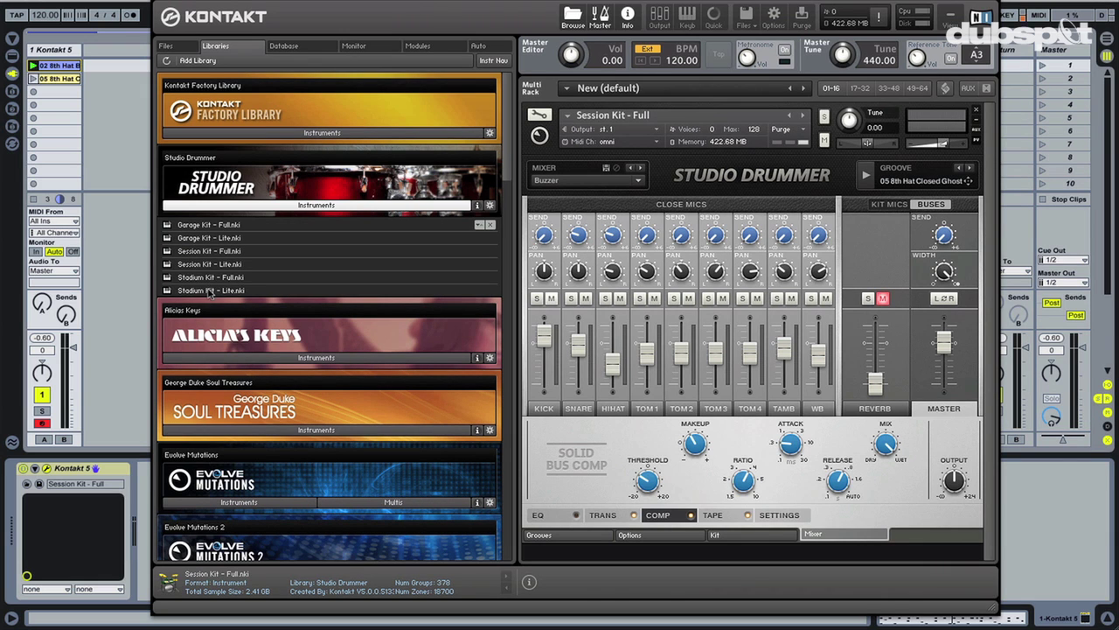
pyautogui.click(210, 292)
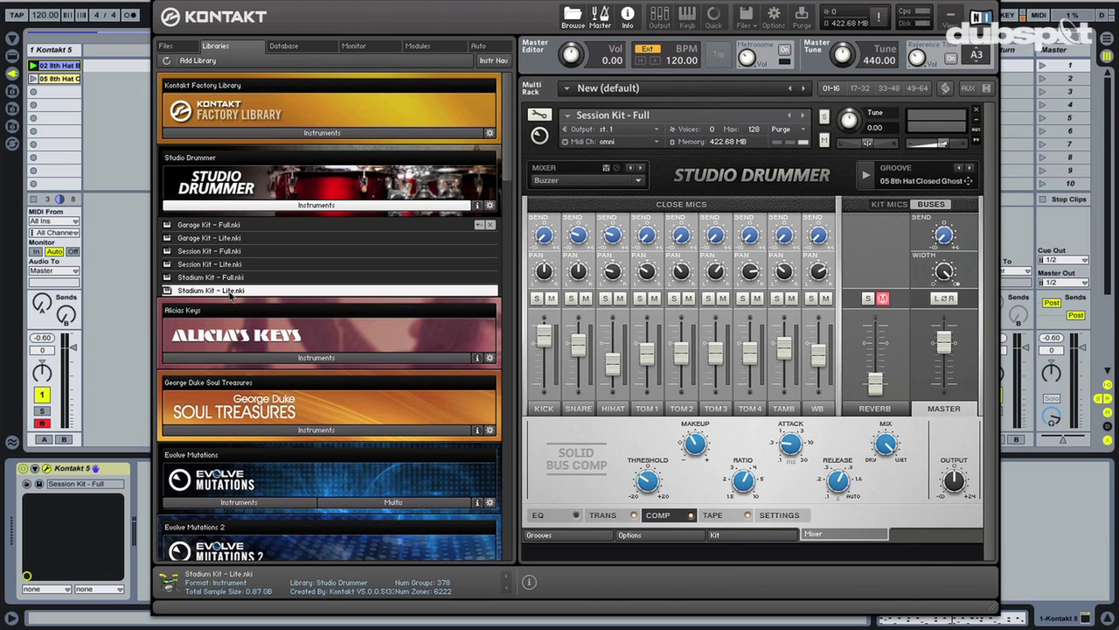
pyautogui.moveTo(226, 296); pyautogui.dragTo(636, 120)
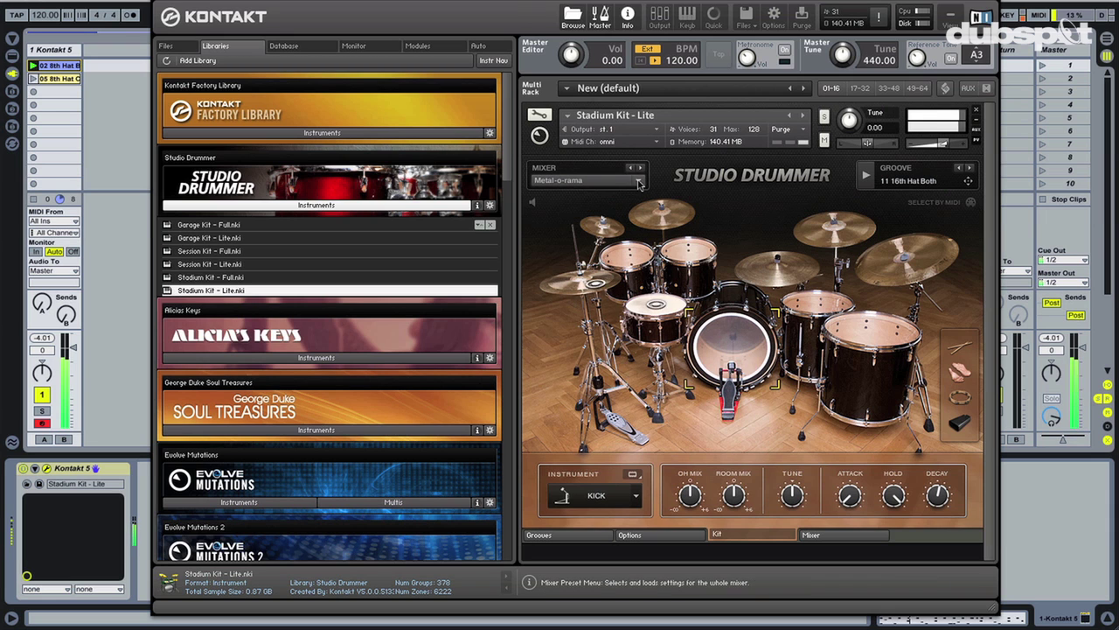
# Try the Dry Lips mixer preset, switch to Dirty Pressure, and nudge the Kontakt window left.
pyautogui.click(639, 182)
pyautogui.click(564, 226)
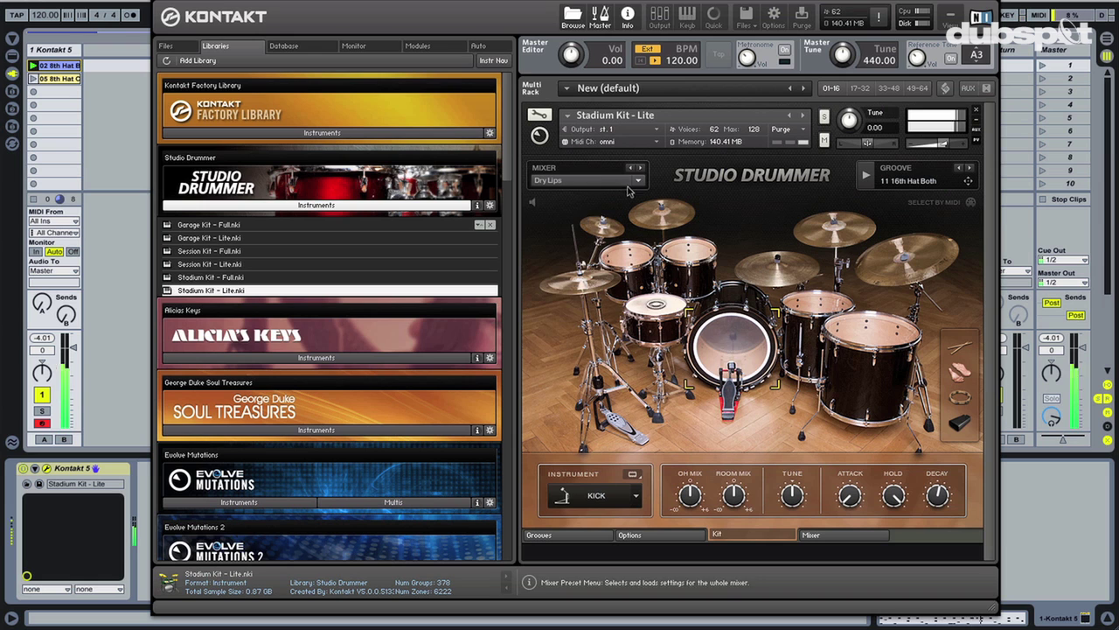
pyautogui.click(637, 181)
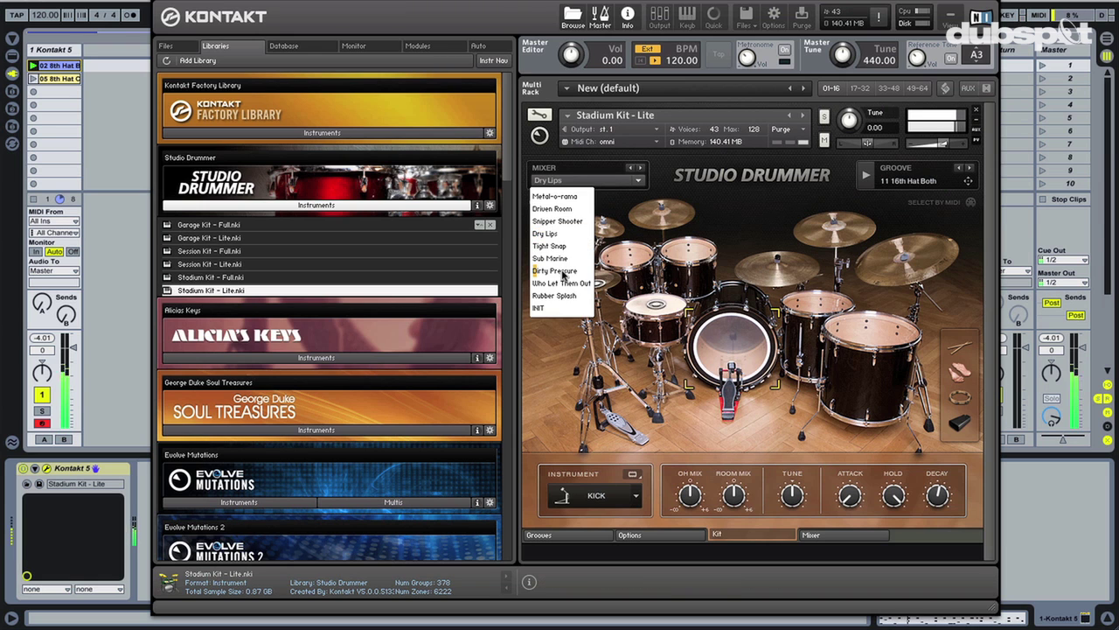
pyautogui.click(563, 274)
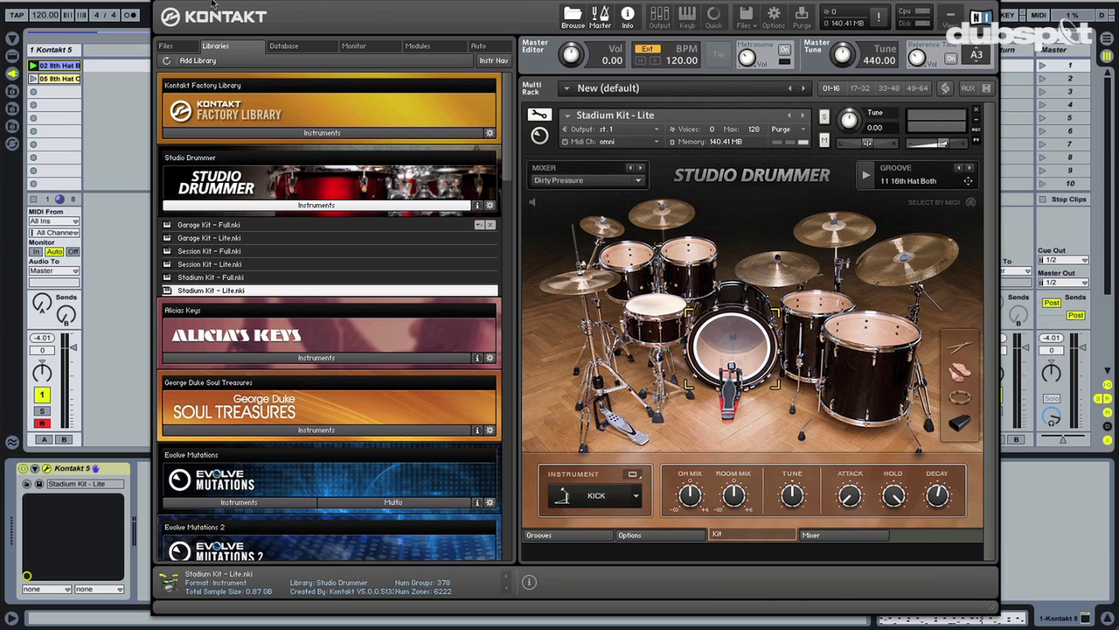
pyautogui.moveTo(212, 3); pyautogui.dragTo(187, 3)
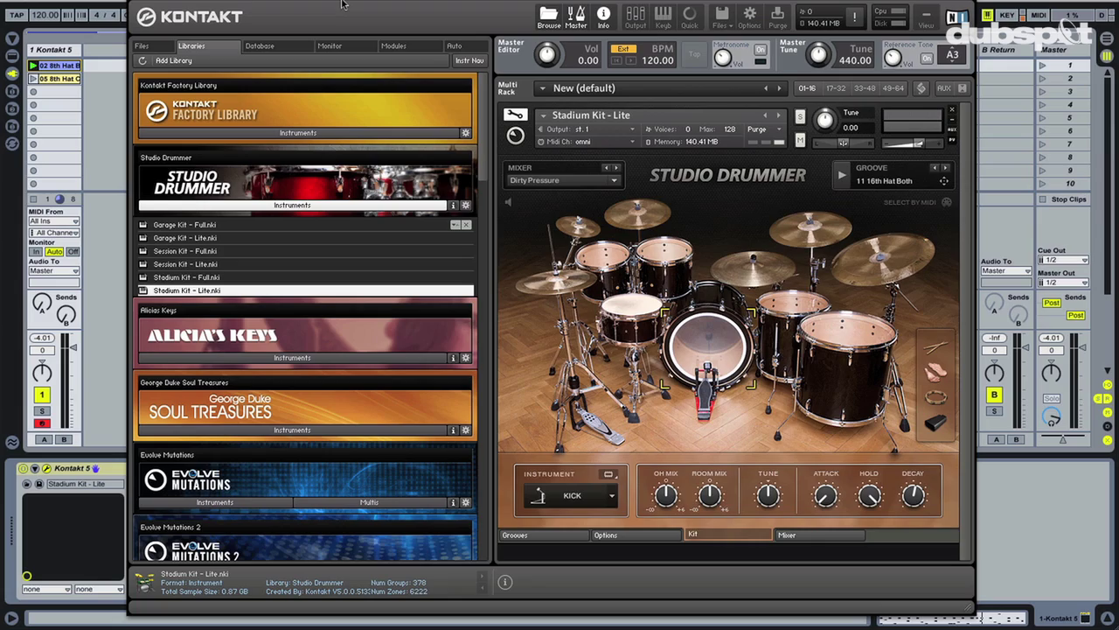